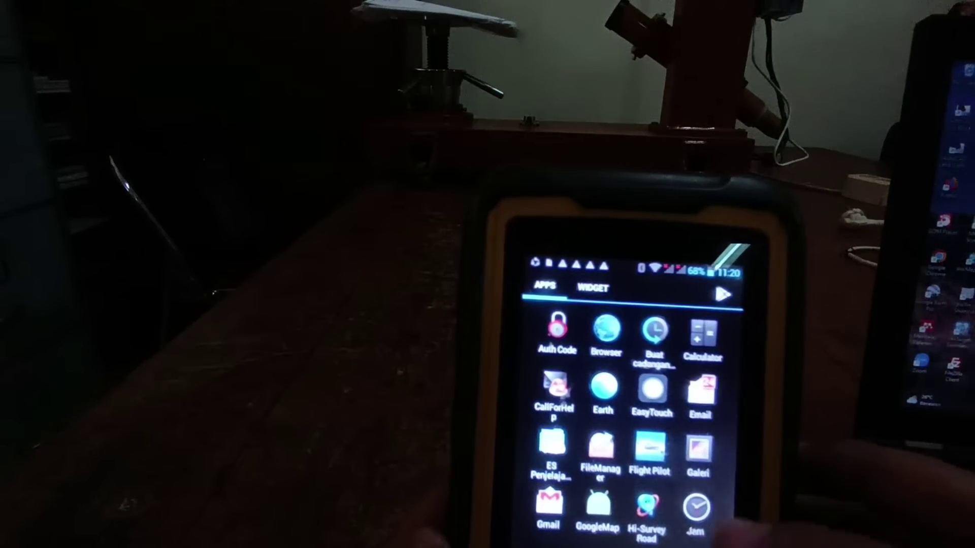
# Open the Out folder inside the ZHD folder of the handheld's phone storage with FileManager
pyautogui.click(601, 449)
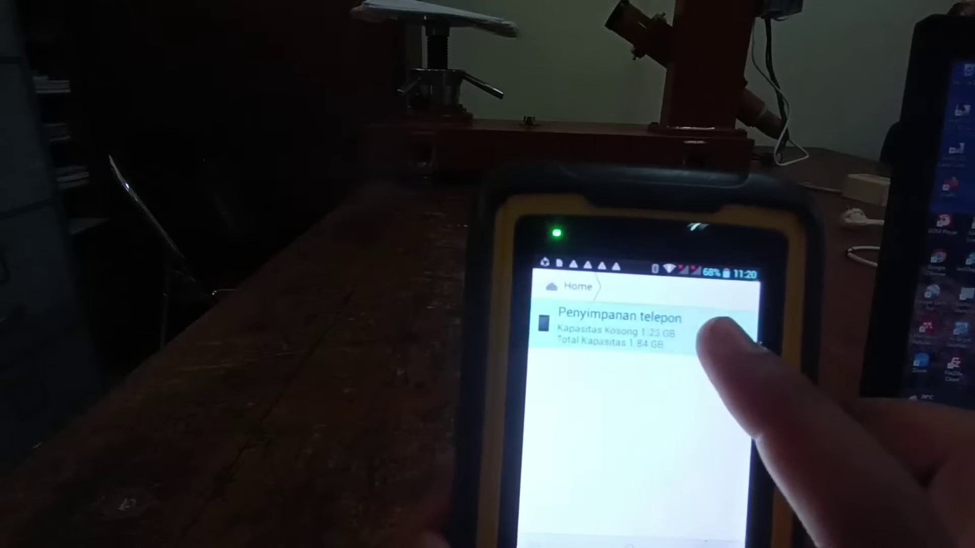
pyautogui.click(664, 327)
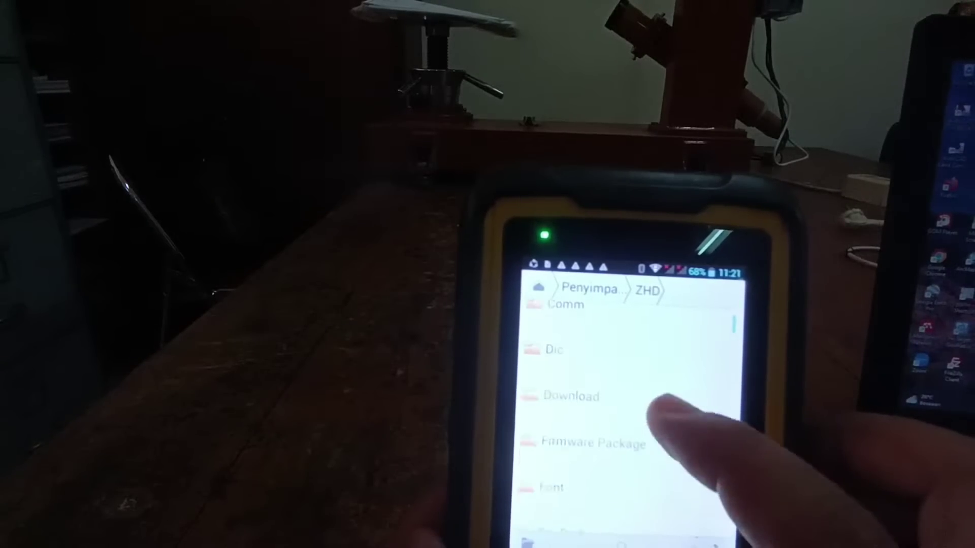
pyautogui.scroll(-5, 675, 468)
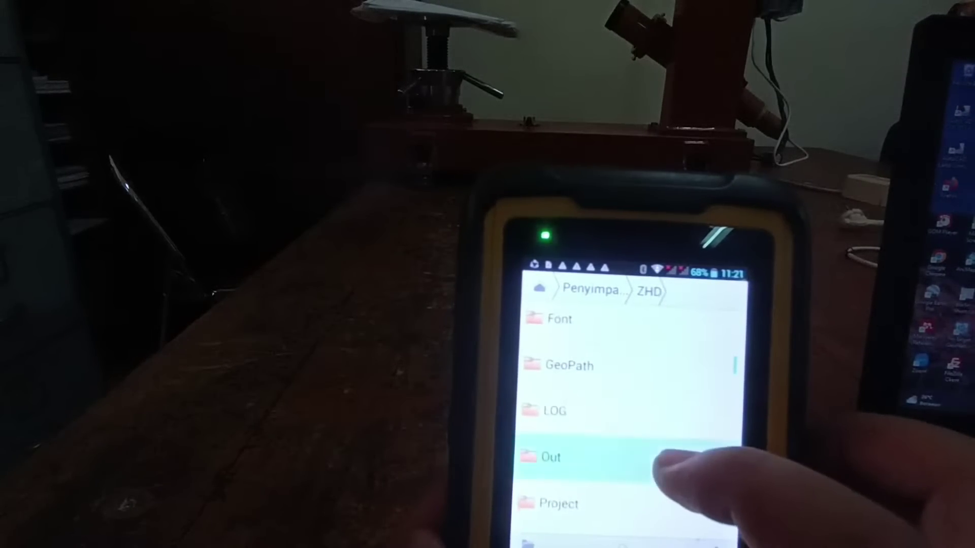
pyautogui.scroll(-10, 675, 407)
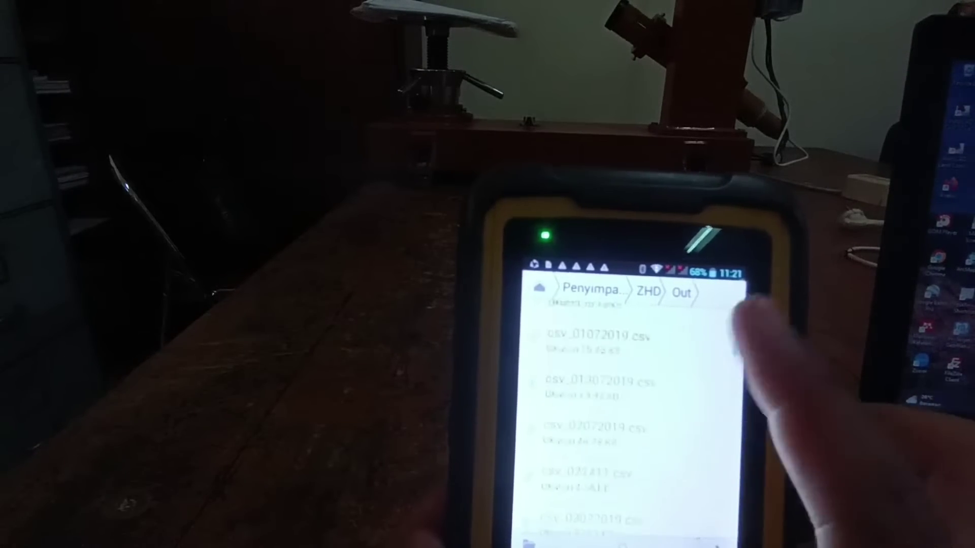
# Find and select tutor.csv in the Out folder and share it with one of the send options
pyautogui.scroll(-10, 635, 406)
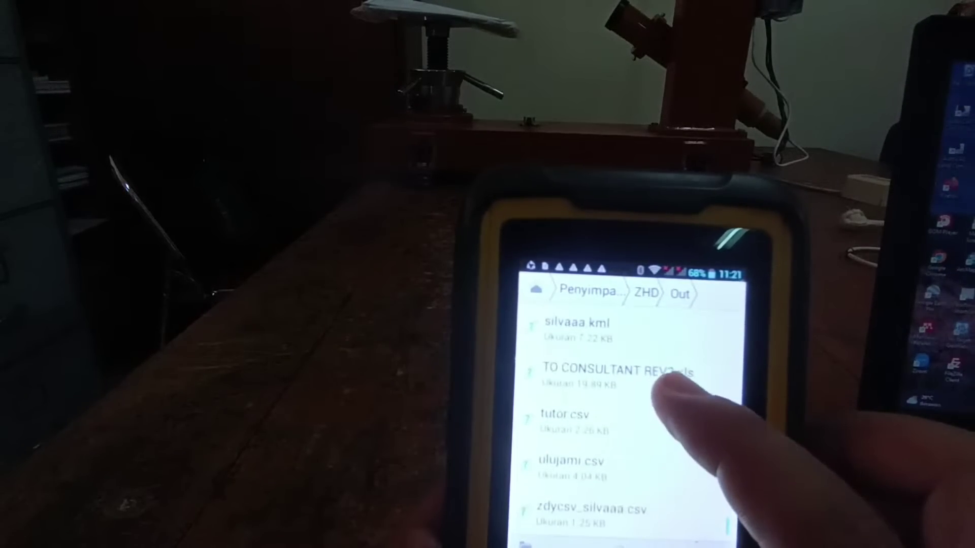
pyautogui.scroll(1, 665, 406)
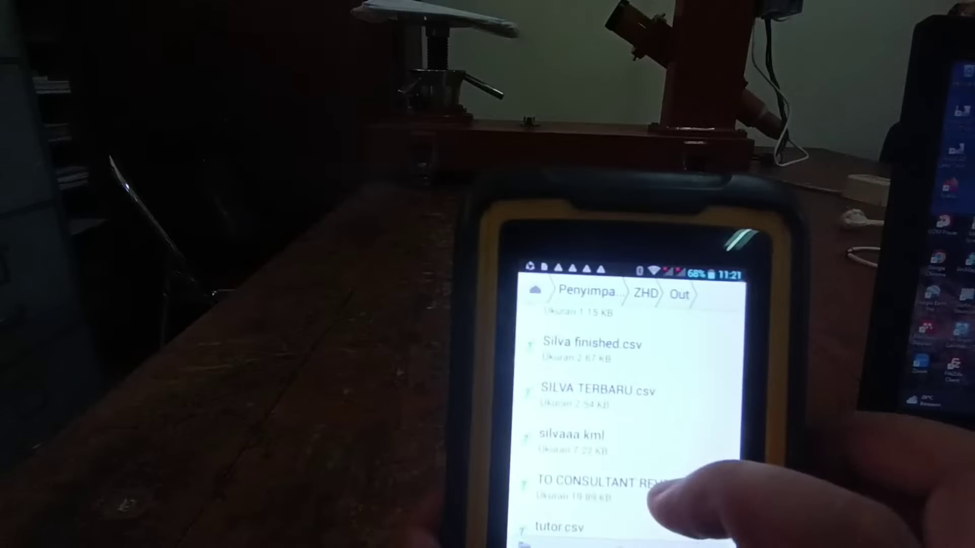
pyautogui.scroll(-2, 655, 478)
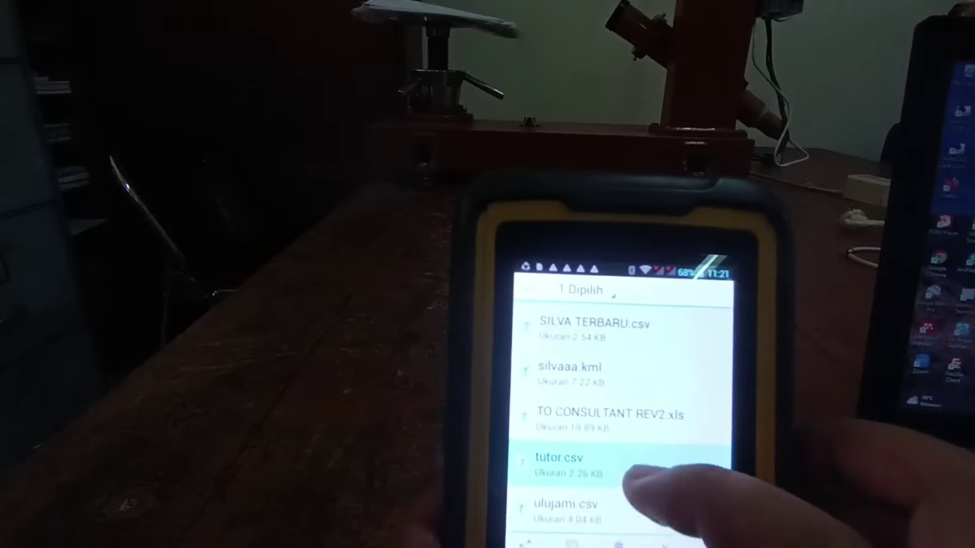
pyautogui.moveTo(635, 480); pyautogui.dragTo(635, 434)
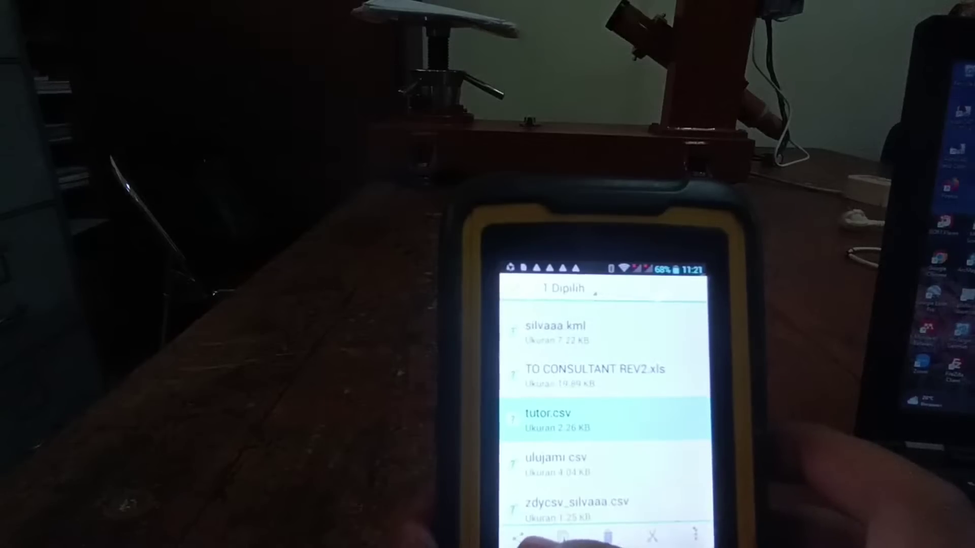
pyautogui.click(561, 537)
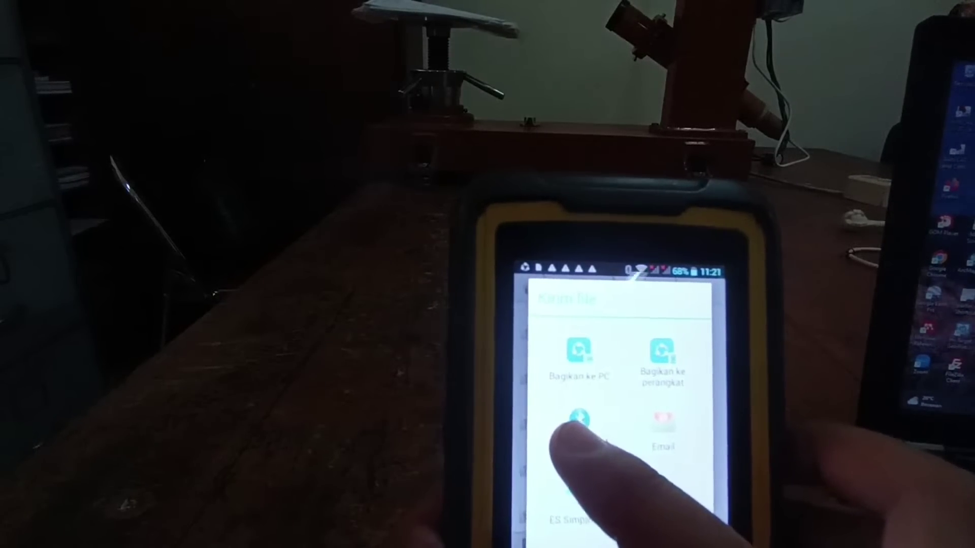
pyautogui.click(579, 421)
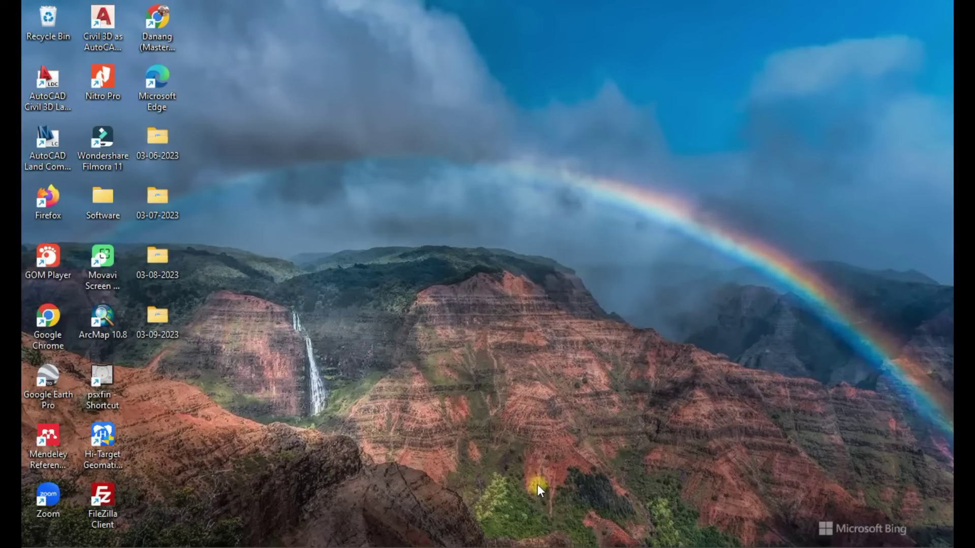
# Switch to File Explorer on the PC, check tutor_111043 in Downloads > Documents, and adjust the columns to show its full file type
pyautogui.moveTo(510, 544)
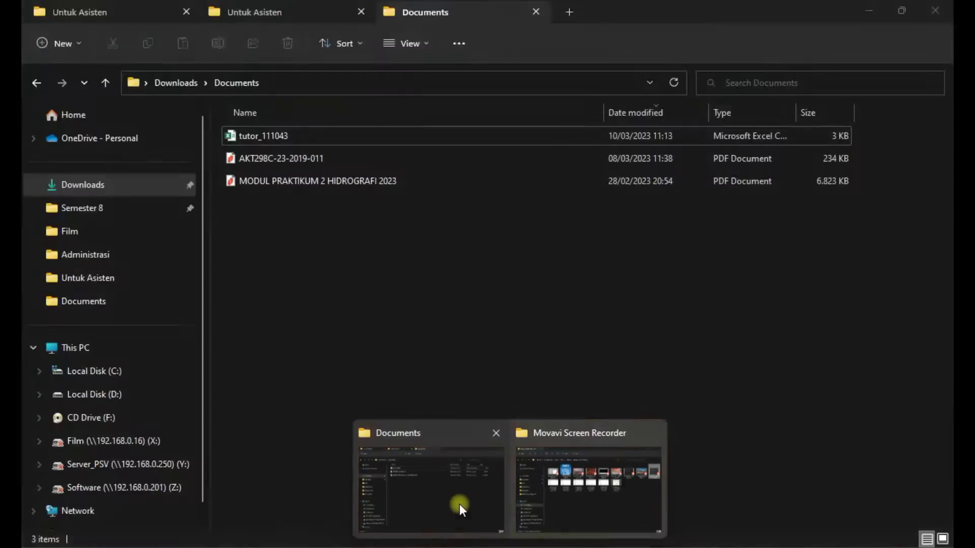
pyautogui.click(459, 505)
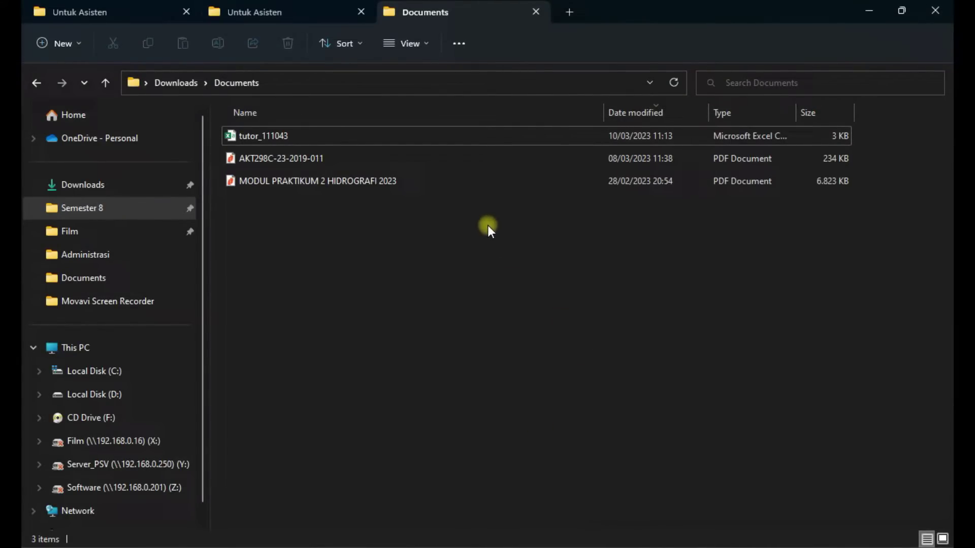
pyautogui.click(473, 131)
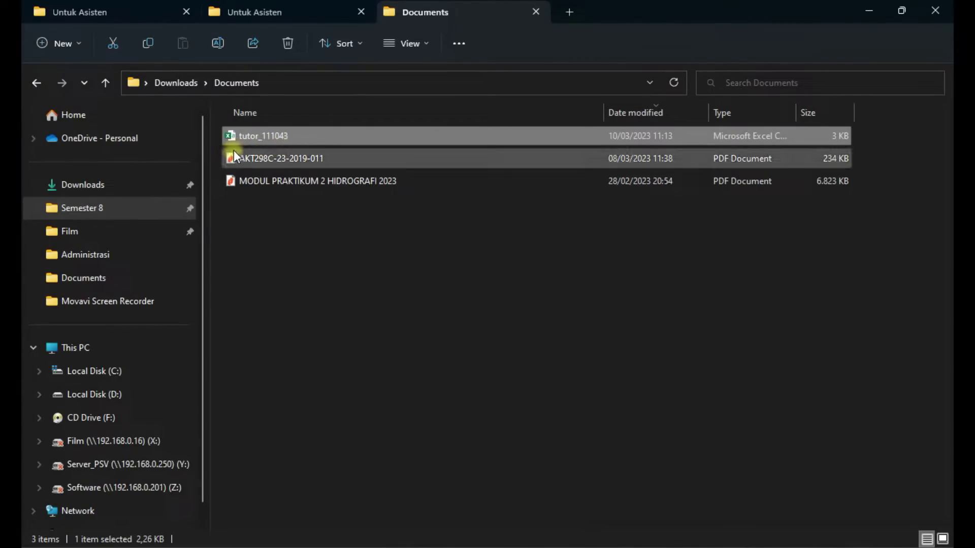
pyautogui.doubleClick(797, 110)
pyautogui.moveTo(605, 113); pyautogui.dragTo(464, 113)
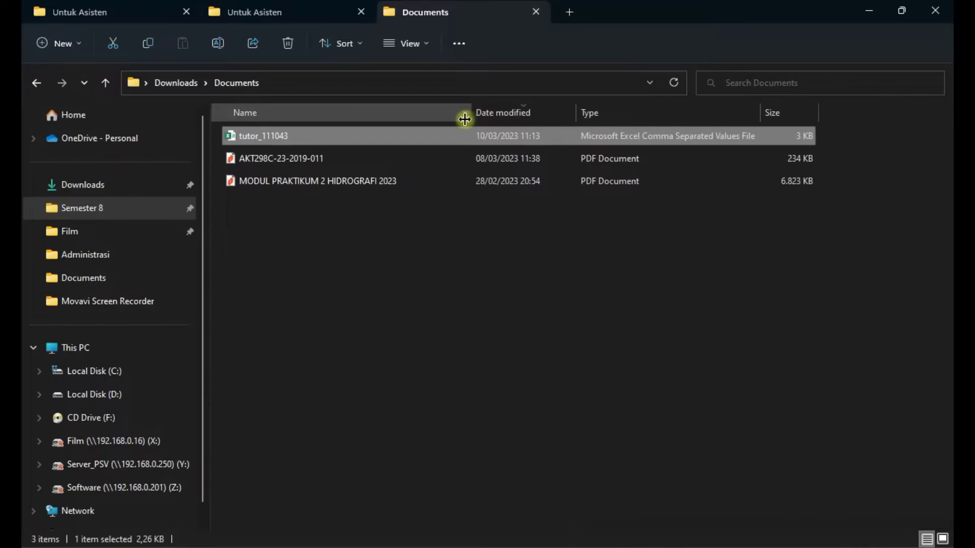
pyautogui.click(869, 146)
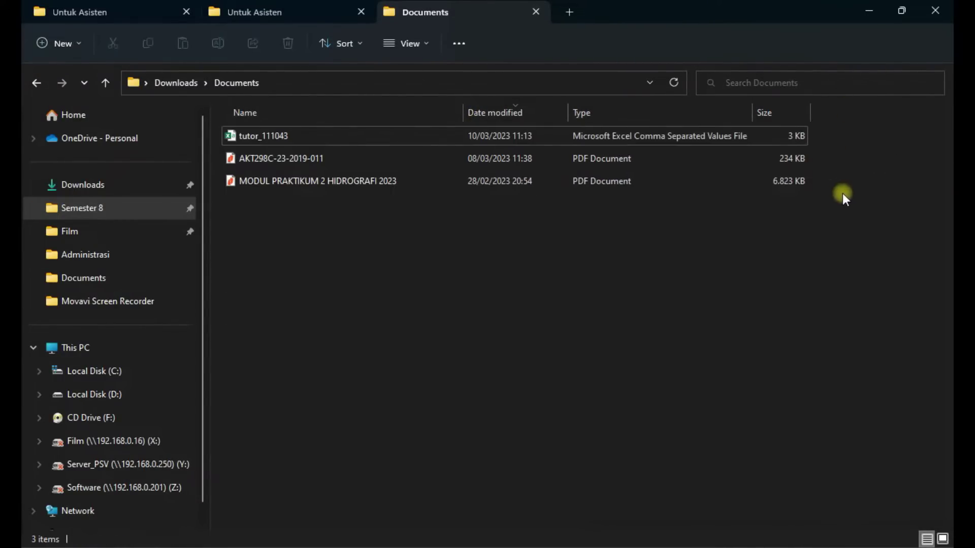
# Launch Excel from the Windows search and minimize the File Explorer window
pyautogui.press('super+s')
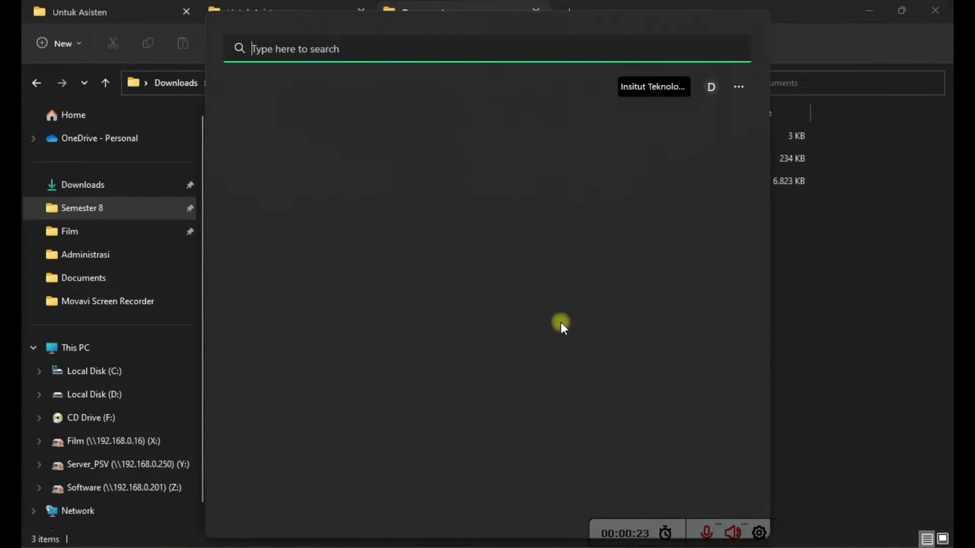
pyautogui.click(403, 131)
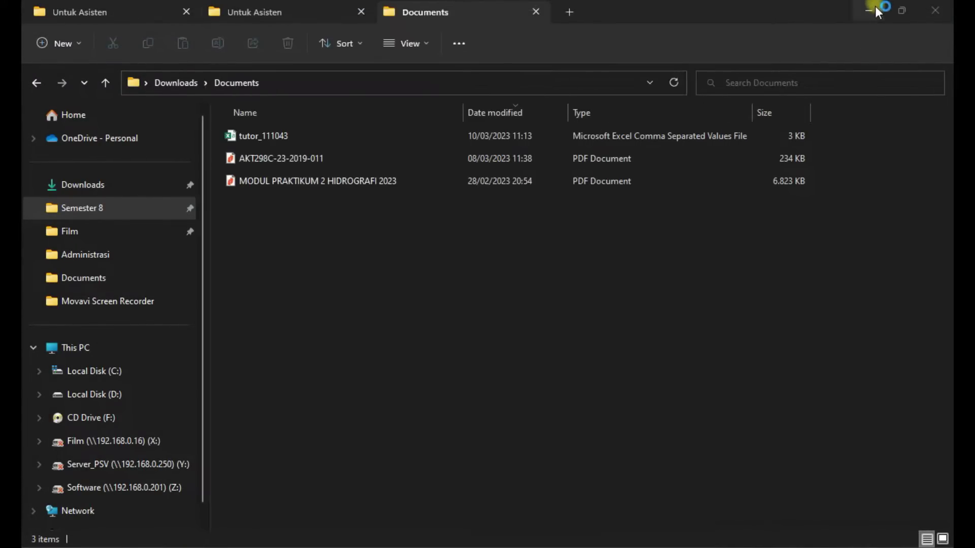
pyautogui.click(872, 9)
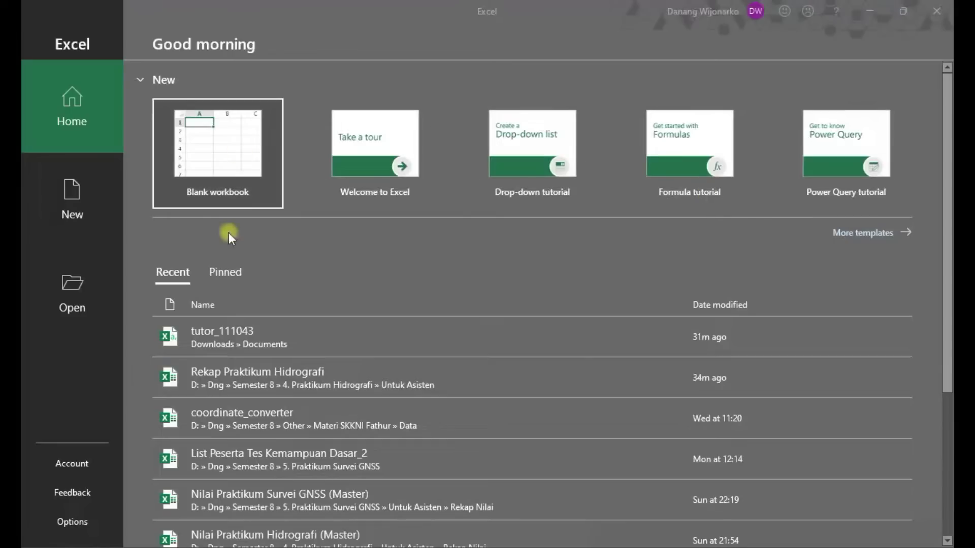
# Browse with the All Files filter to Downloads > Documents and open tutor_111043
pyautogui.click(75, 292)
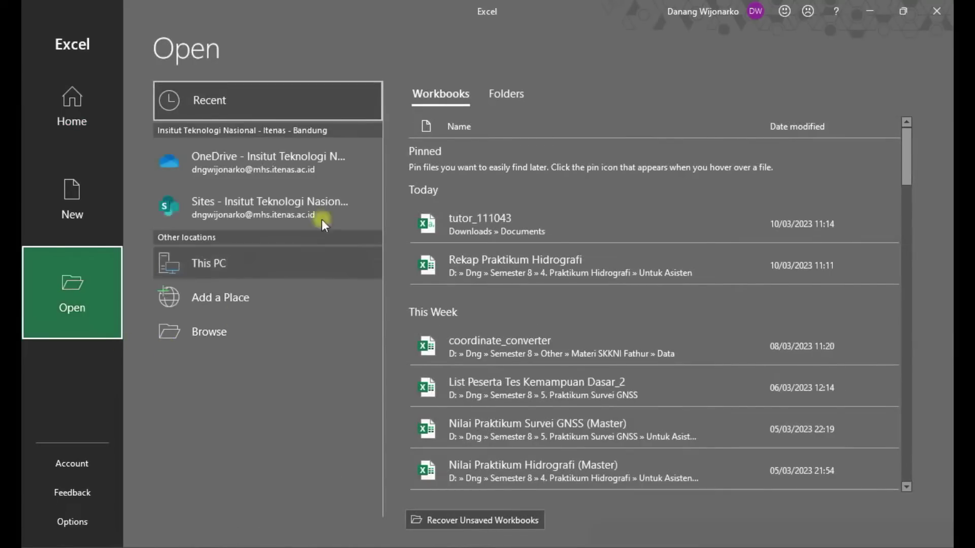
pyautogui.click(245, 331)
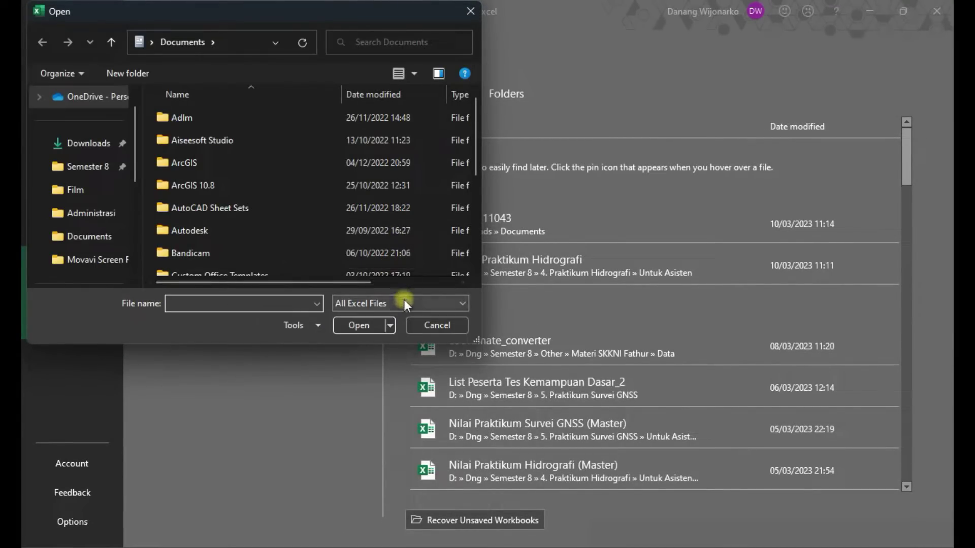
pyautogui.click(404, 303)
pyautogui.click(385, 317)
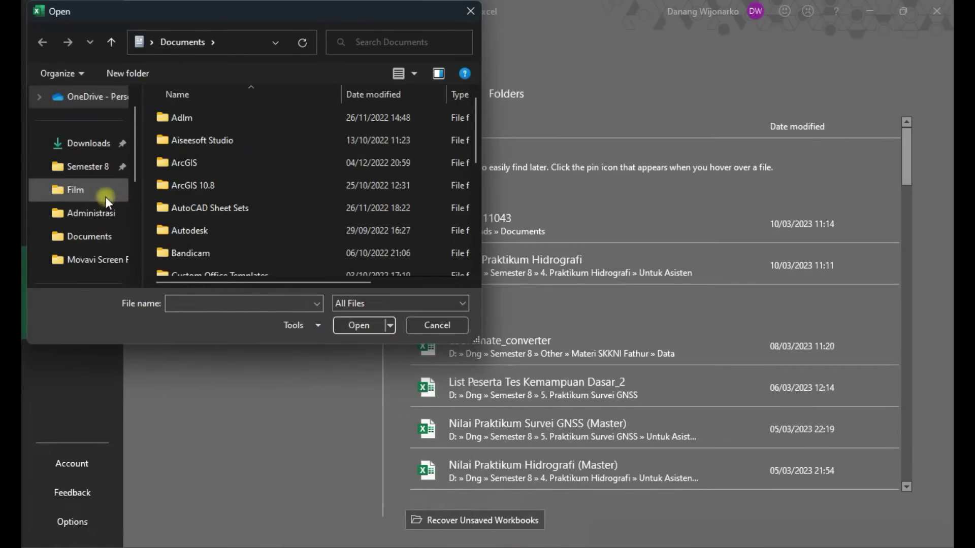
pyautogui.click(110, 152)
pyautogui.doubleClick(322, 132)
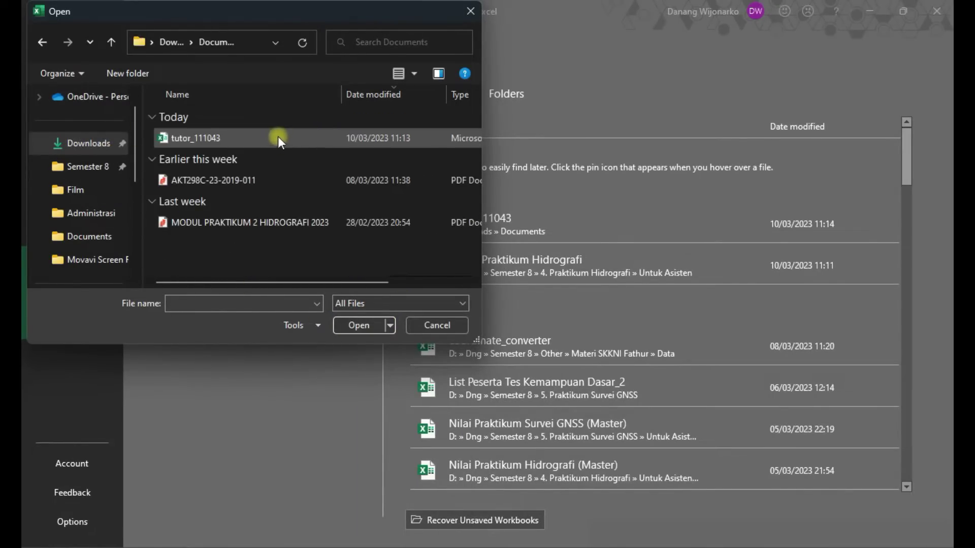
pyautogui.click(279, 138)
pyautogui.click(364, 321)
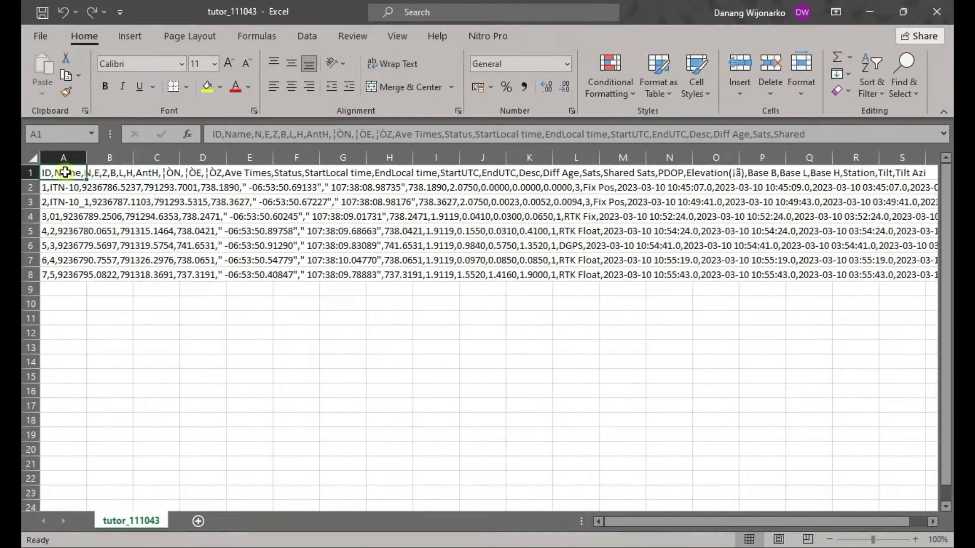
# Split the text in A1:A8 into columns with Text to Columns, using Delimited with Comma added as a delimiter
pyautogui.moveTo(65, 176); pyautogui.dragTo(55, 274)
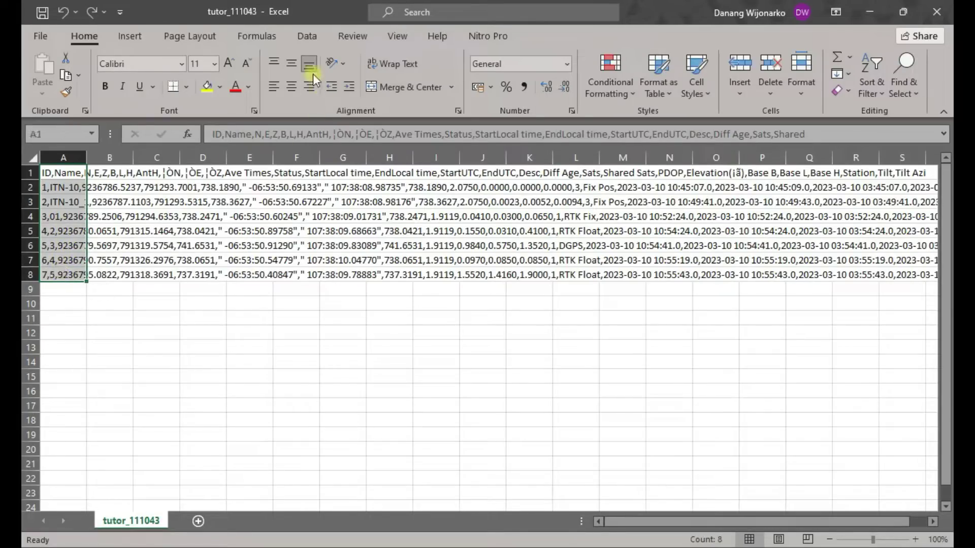
pyautogui.click(307, 38)
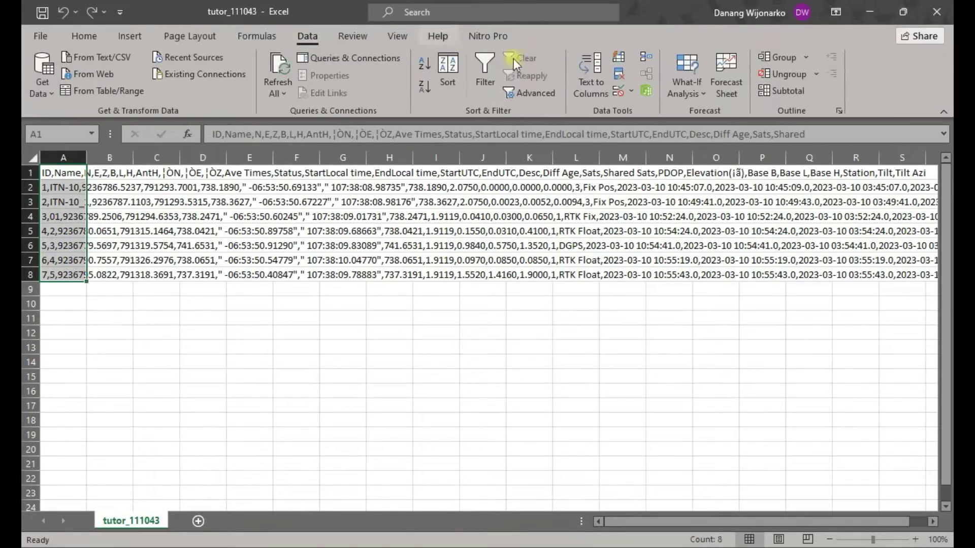
pyautogui.click(588, 90)
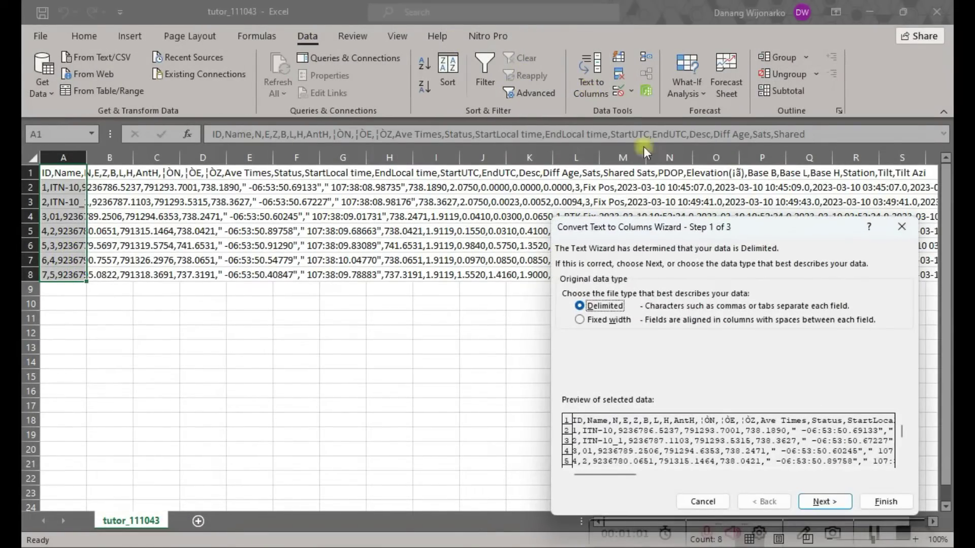
pyautogui.click(825, 500)
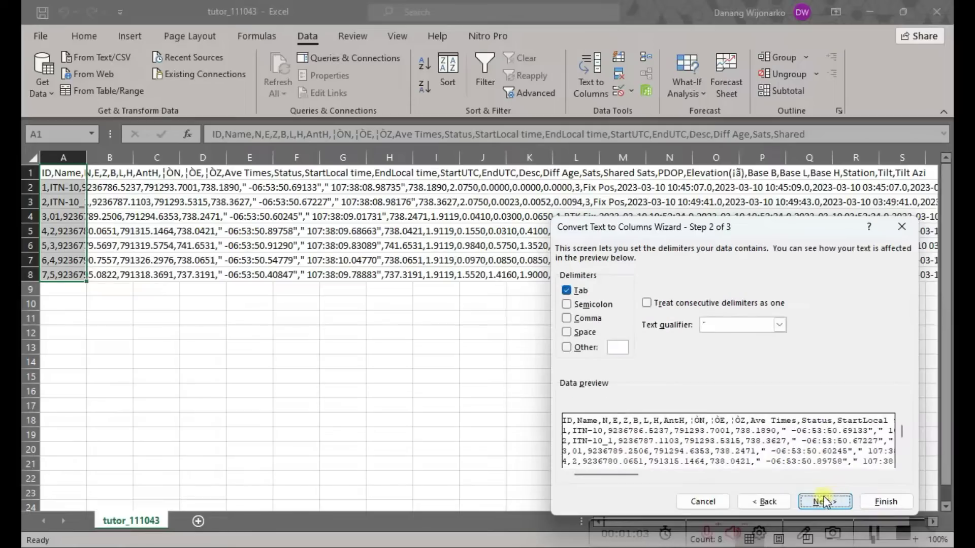
pyautogui.click(591, 320)
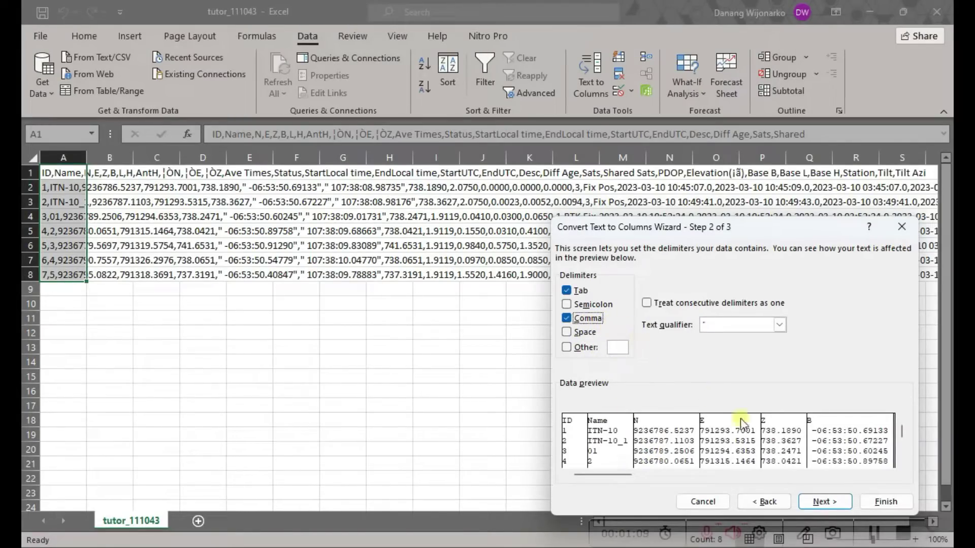
pyautogui.click(884, 501)
# Autofit the widths of columns C, D and E to their N, E and Z coordinate values
pyautogui.click(389, 260)
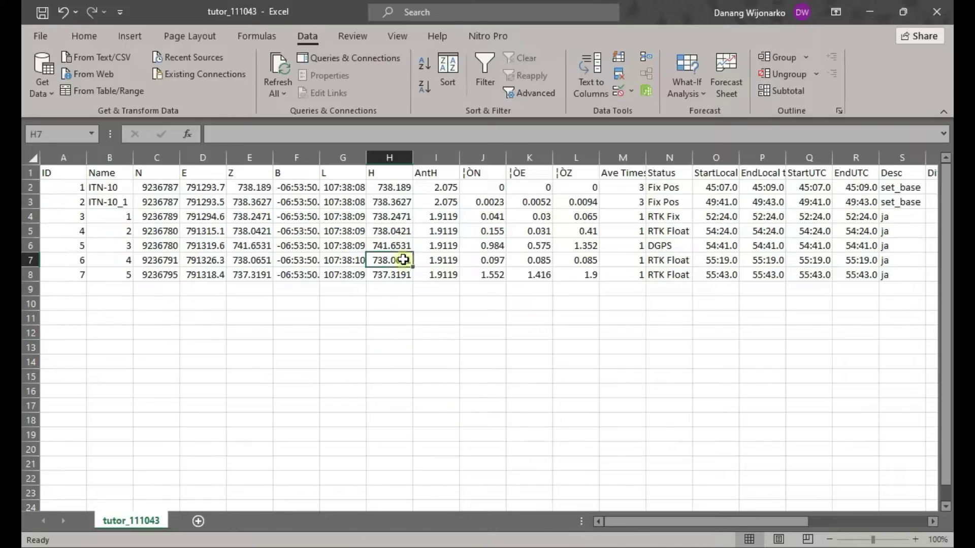
pyautogui.doubleClick(180, 154)
pyautogui.doubleClick(241, 154)
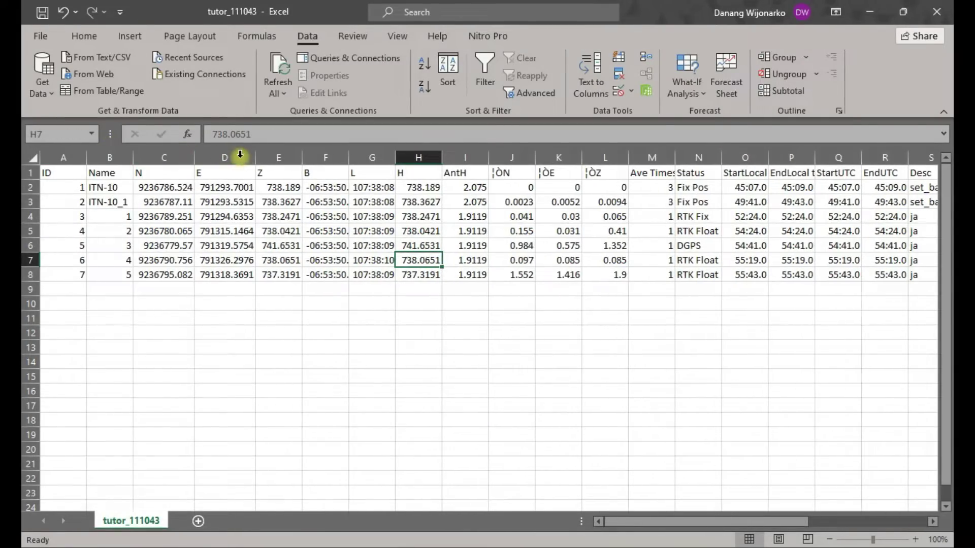
pyautogui.doubleClick(303, 158)
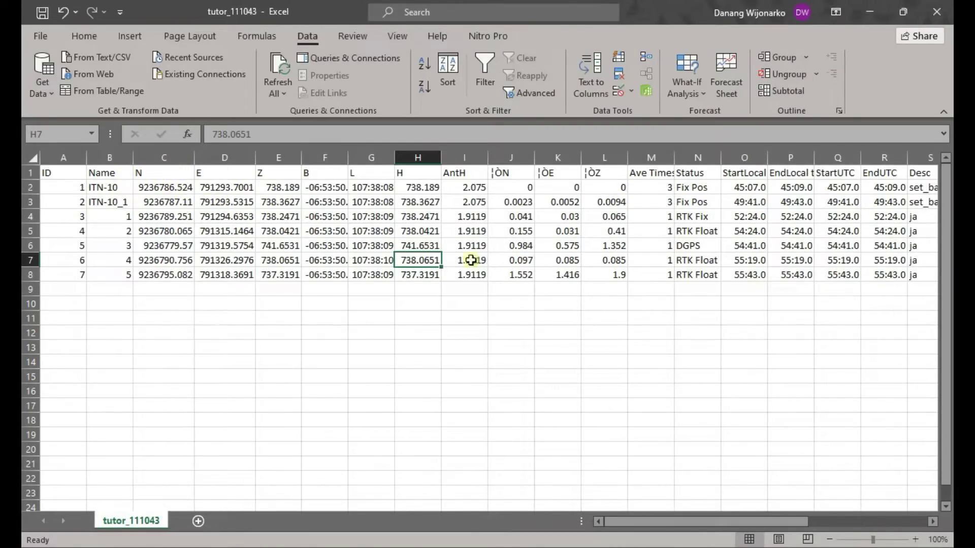
# Highlight the point names with their N, E and Z coordinates in B1:E8 for review
pyautogui.click(579, 258)
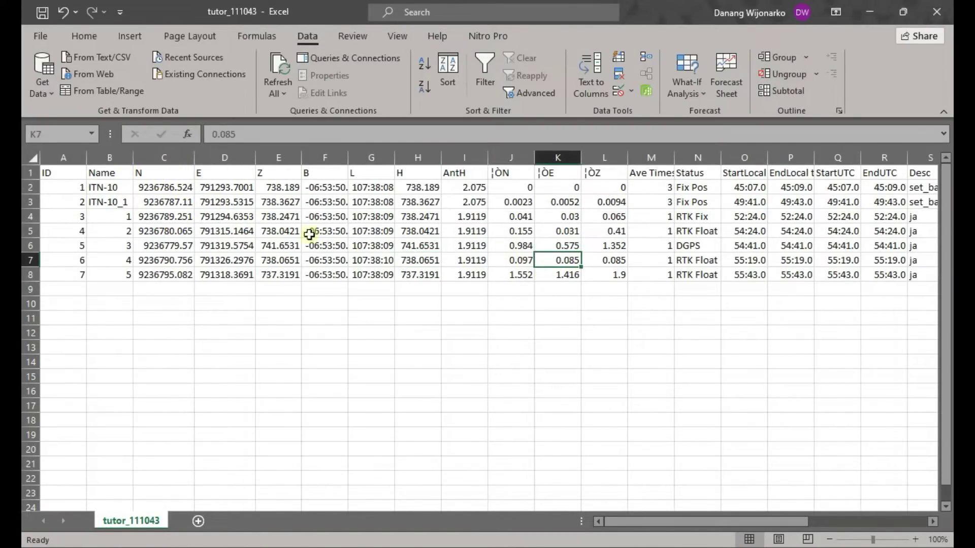
pyautogui.click(119, 189)
pyautogui.moveTo(163, 189); pyautogui.dragTo(278, 277)
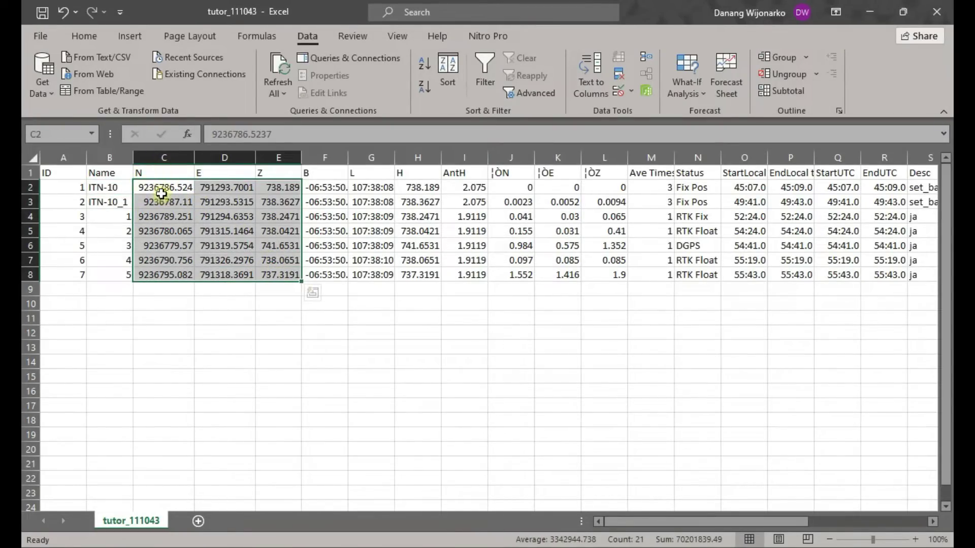
pyautogui.moveTo(115, 173); pyautogui.dragTo(293, 277)
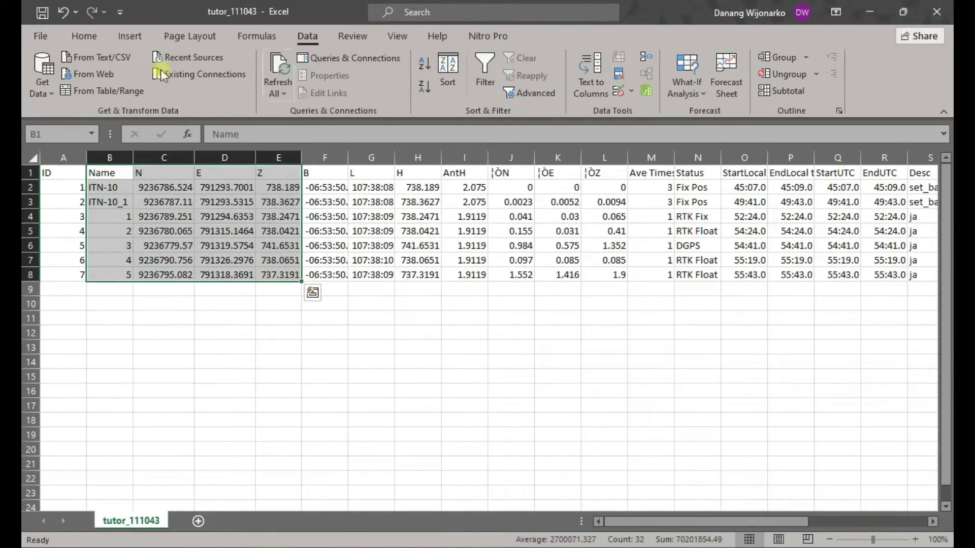
# Set the font of the entire worksheet to Garamond
pyautogui.click(84, 36)
pyautogui.click(30, 157)
pyautogui.click(144, 60)
pyautogui.write('Garamond')
pyautogui.press('Return')
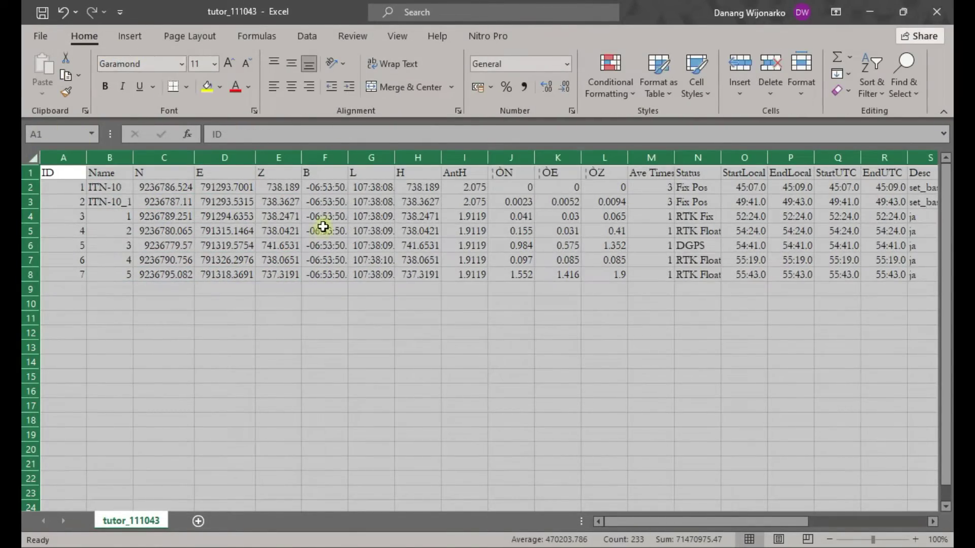
# Apply all borders to the data in A1:AD8 and center its contents horizontally and vertically
pyautogui.moveTo(320, 226); pyautogui.dragTo(864, 277)
pyautogui.click(186, 86)
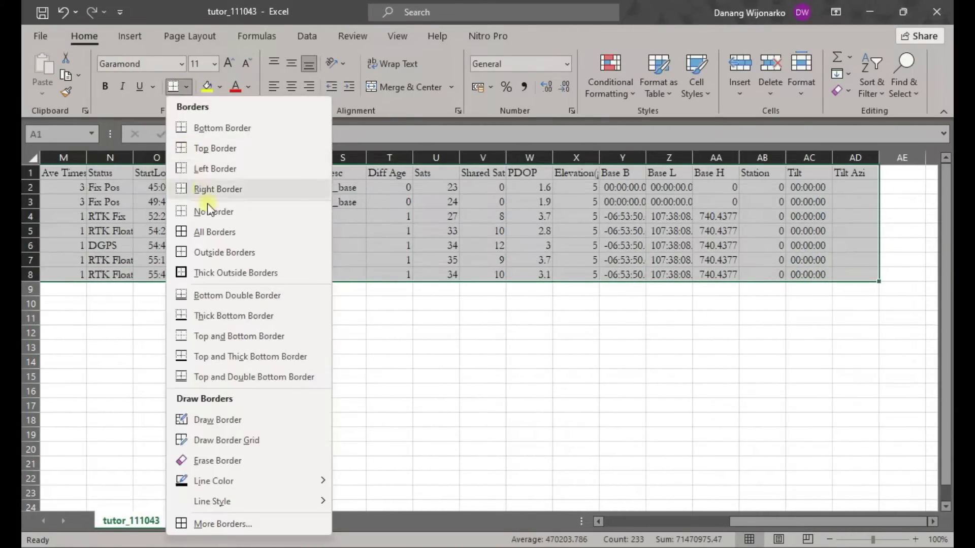
pyautogui.click(204, 228)
pyautogui.click(291, 87)
pyautogui.click(291, 64)
# Give columns C to E an equal width and format the coordinates in C2:E8 to three decimal places
pyautogui.moveTo(157, 158); pyautogui.dragTo(250, 158)
pyautogui.moveTo(273, 157); pyautogui.dragTo(287, 157)
pyautogui.moveTo(164, 187); pyautogui.dragTo(286, 274)
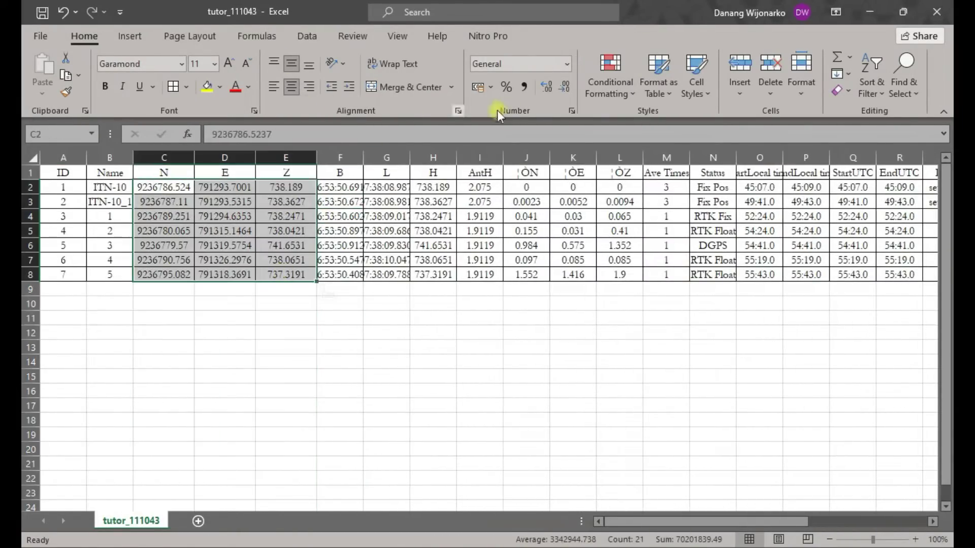
pyautogui.click(547, 87)
pyautogui.click(565, 86)
# Add a thick outside border around B1:E8 and increase its font size to 14
pyautogui.moveTo(110, 173); pyautogui.dragTo(286, 274)
pyautogui.click(187, 86)
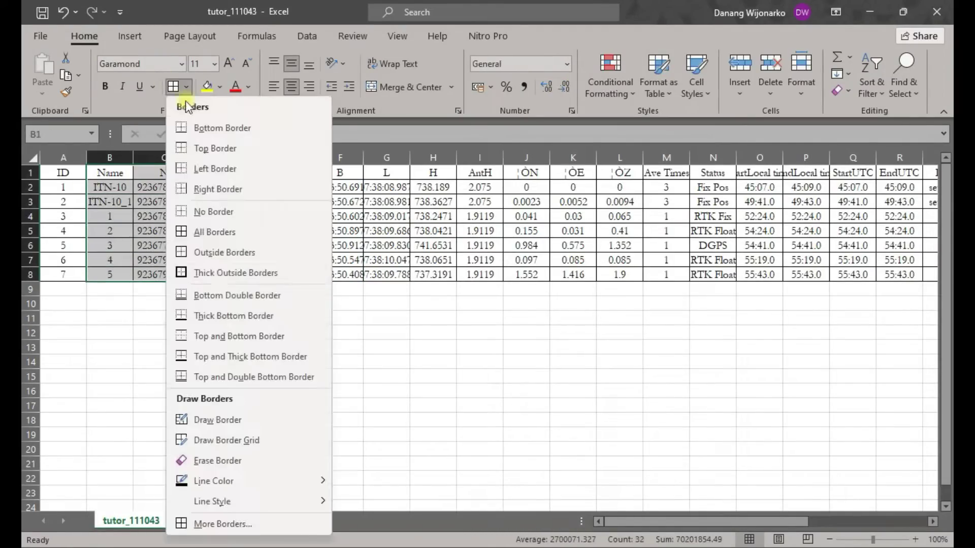
pyautogui.click(213, 333)
pyautogui.click(229, 64)
pyautogui.click(228, 64)
# Widen columns B to E to one equal width and make the names and coordinates in B1:E8 bold
pyautogui.moveTo(109, 157); pyautogui.dragTo(308, 162)
pyautogui.doubleClick(309, 162)
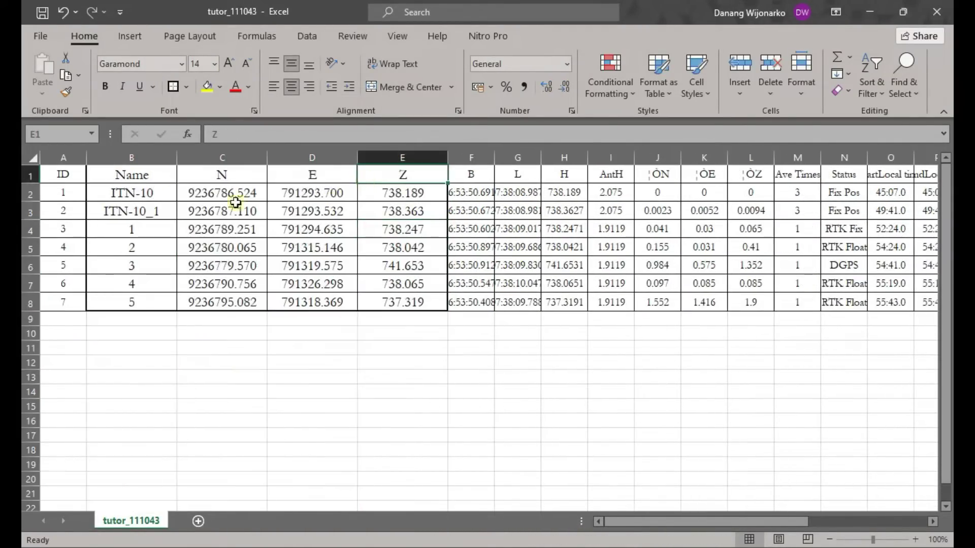
pyautogui.moveTo(132, 175); pyautogui.dragTo(402, 302)
pyautogui.click(105, 86)
pyautogui.click(312, 193)
pyautogui.click(382, 229)
pyautogui.click(383, 266)
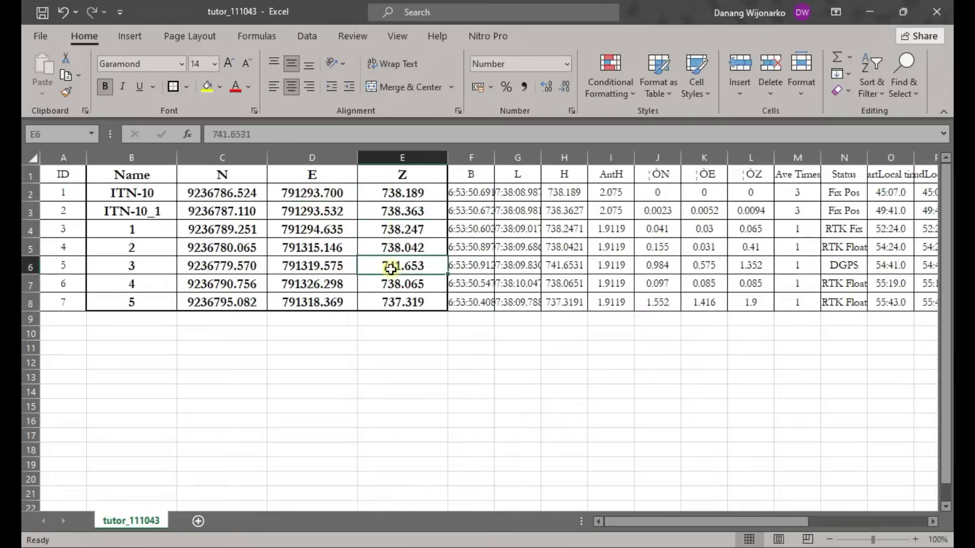
pyautogui.click(381, 318)
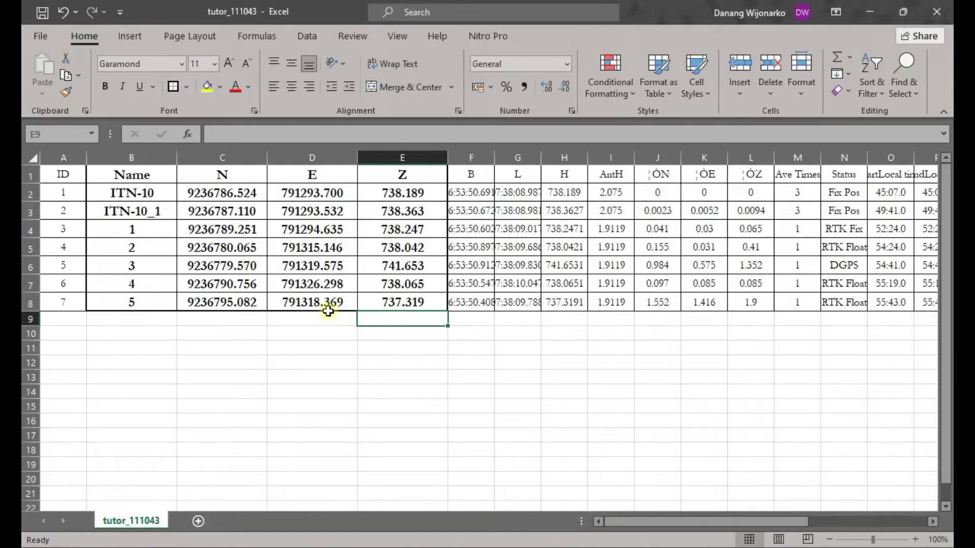
# Compare the N, E and Z coordinates of points ITN-10 and ITN-10_1 in rows 2 and 3
pyautogui.click(252, 195)
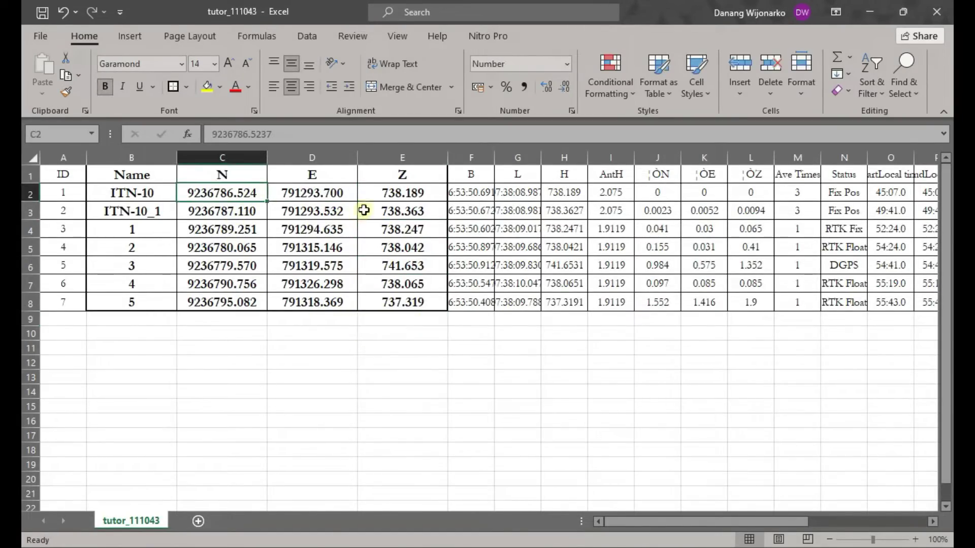
pyautogui.click(363, 208)
pyautogui.click(324, 194)
pyautogui.moveTo(226, 193); pyautogui.dragTo(412, 194)
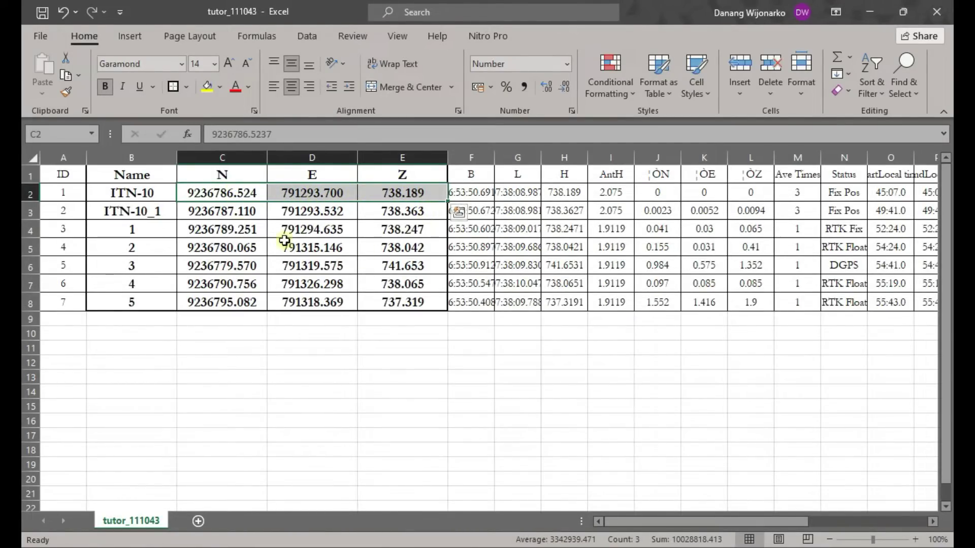
pyautogui.click(143, 193)
pyautogui.moveTo(164, 211); pyautogui.dragTo(403, 220)
pyautogui.click(329, 216)
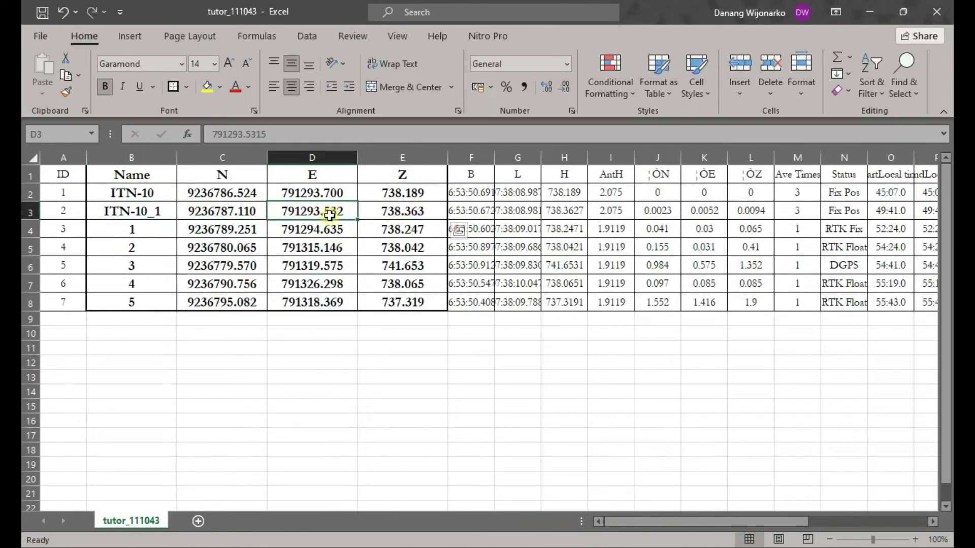
pyautogui.click(242, 209)
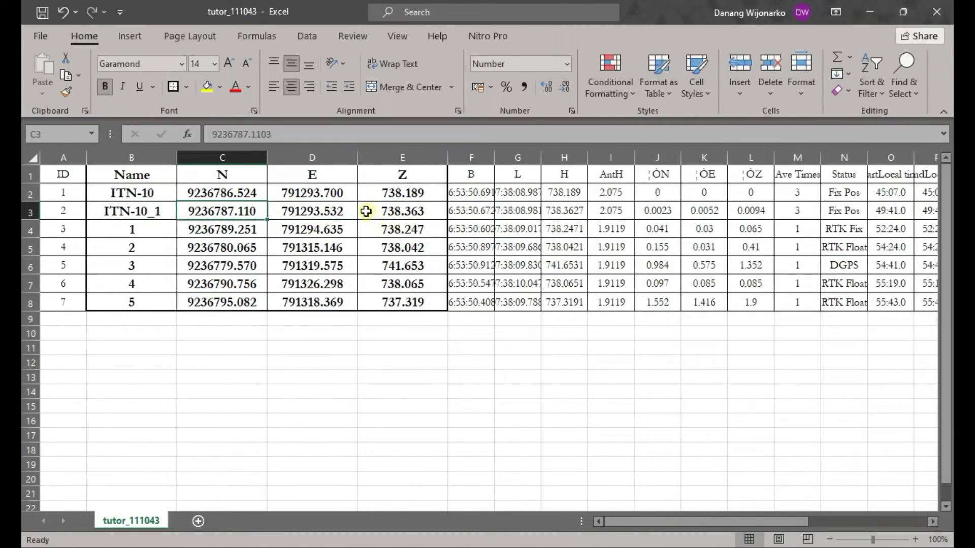
pyautogui.click(319, 199)
pyautogui.click(325, 207)
pyautogui.click(406, 198)
pyautogui.click(408, 208)
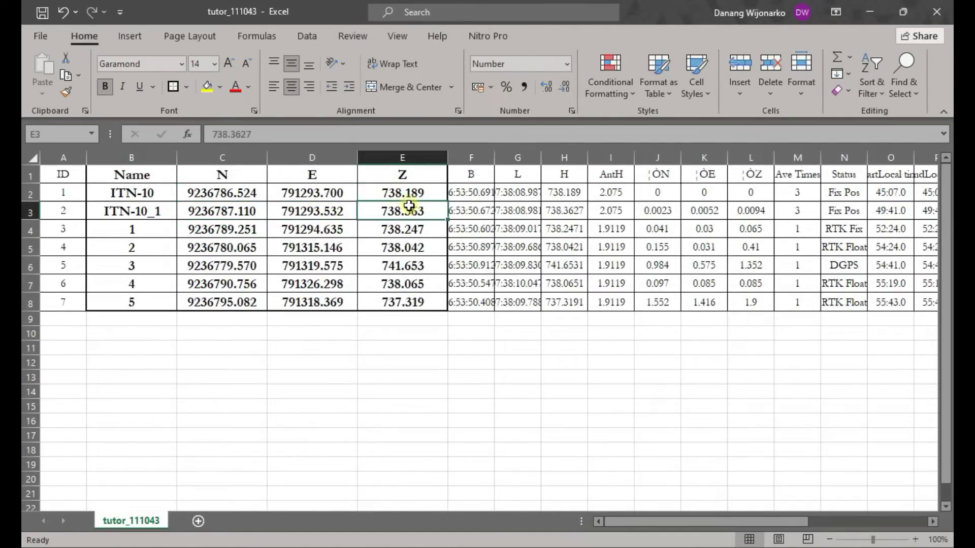
# Examine the coordinates of points 1 to 5 in rows 4 to 8 together with their entries in the Status column
pyautogui.click(144, 232)
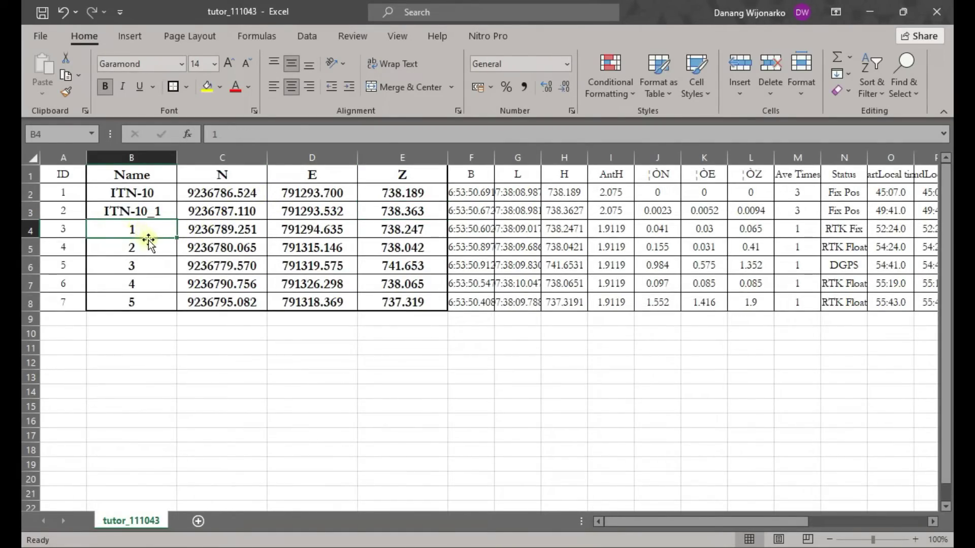
pyautogui.click(217, 226)
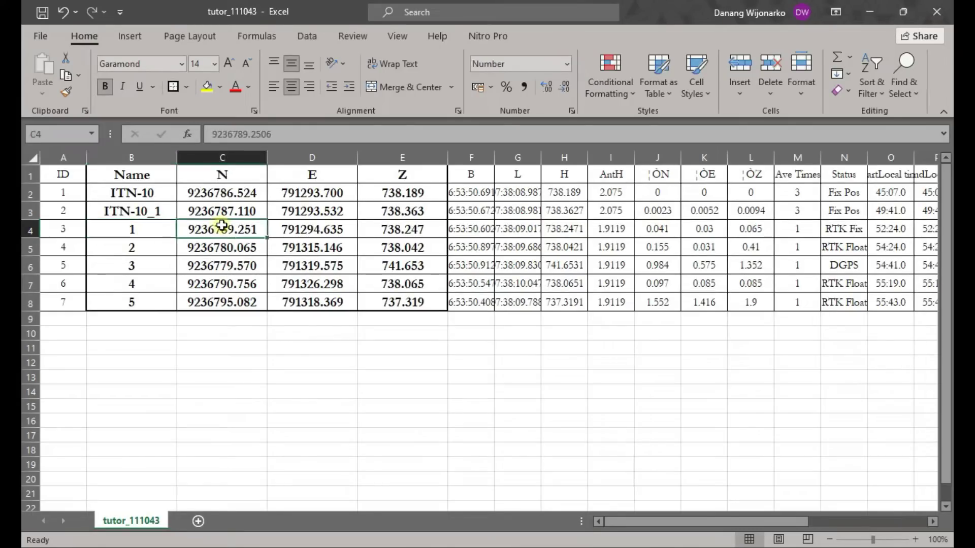
pyautogui.click(326, 231)
pyautogui.click(408, 231)
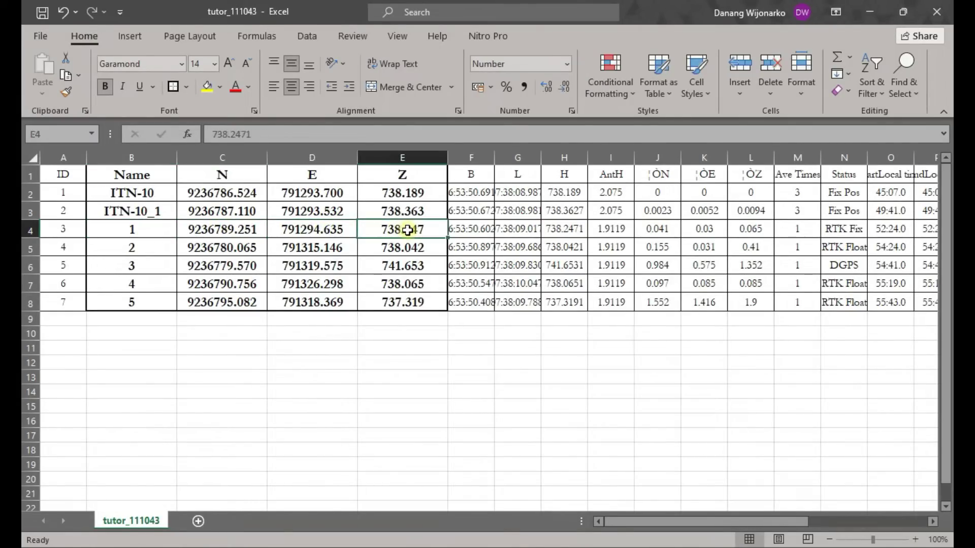
pyautogui.click(843, 233)
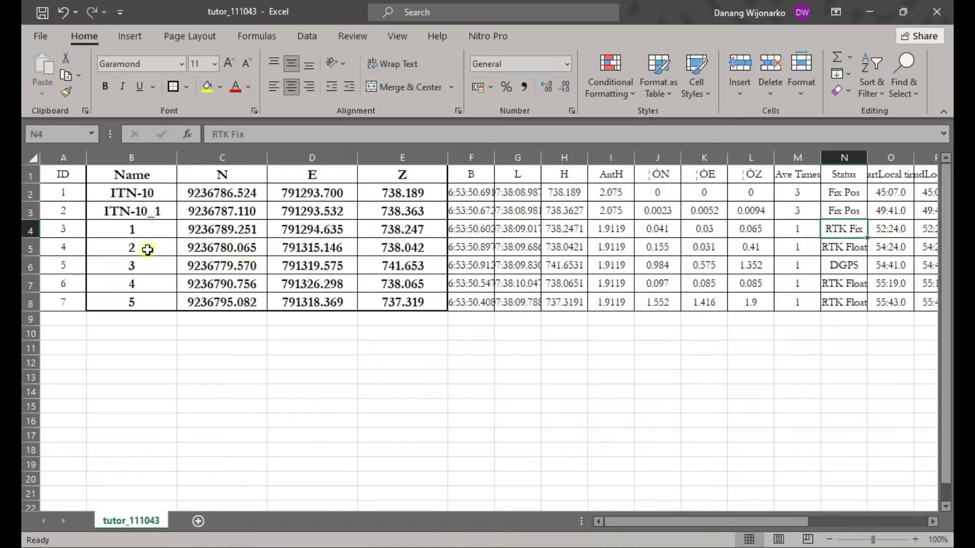
pyautogui.moveTo(138, 247); pyautogui.dragTo(419, 248)
pyautogui.click(163, 301)
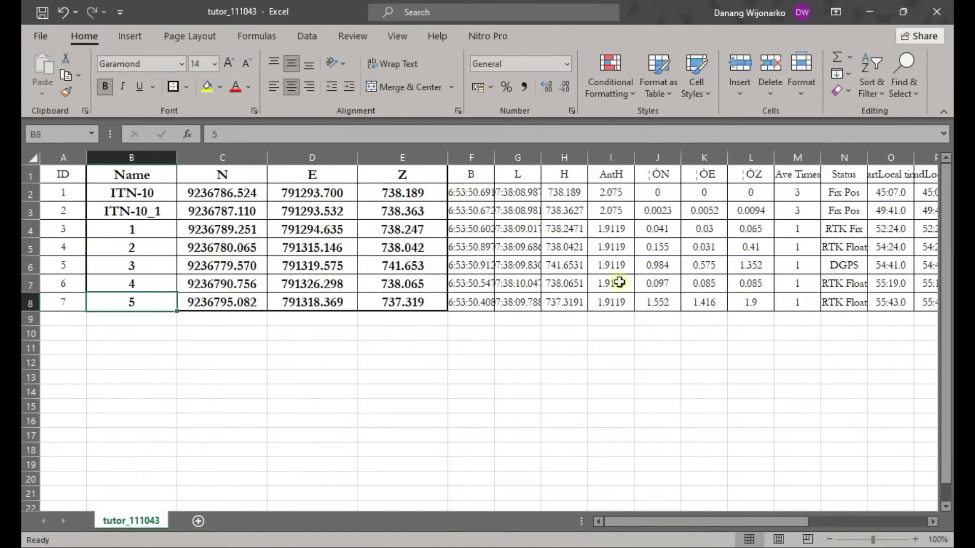
pyautogui.moveTo(848, 241); pyautogui.dragTo(851, 304)
pyautogui.click(863, 263)
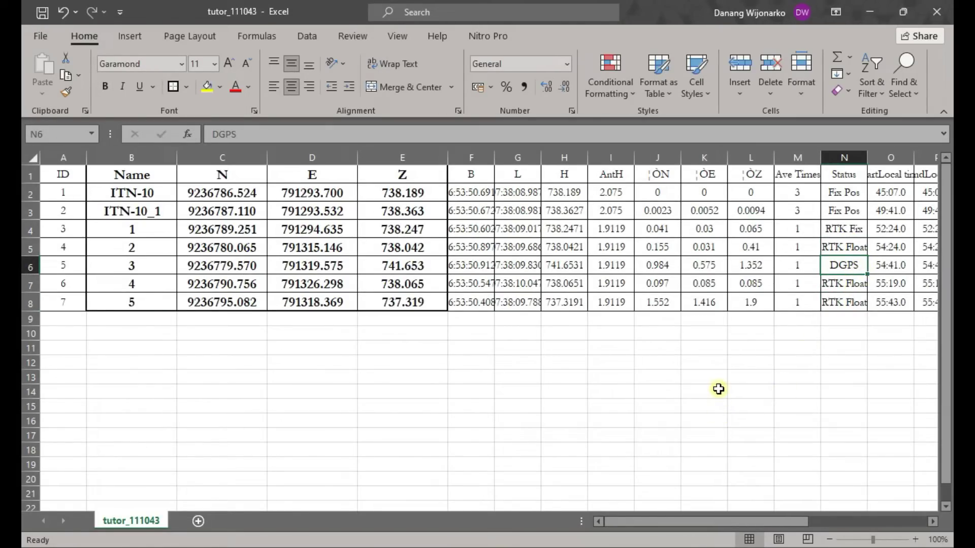
pyautogui.click(855, 283)
pyautogui.click(853, 248)
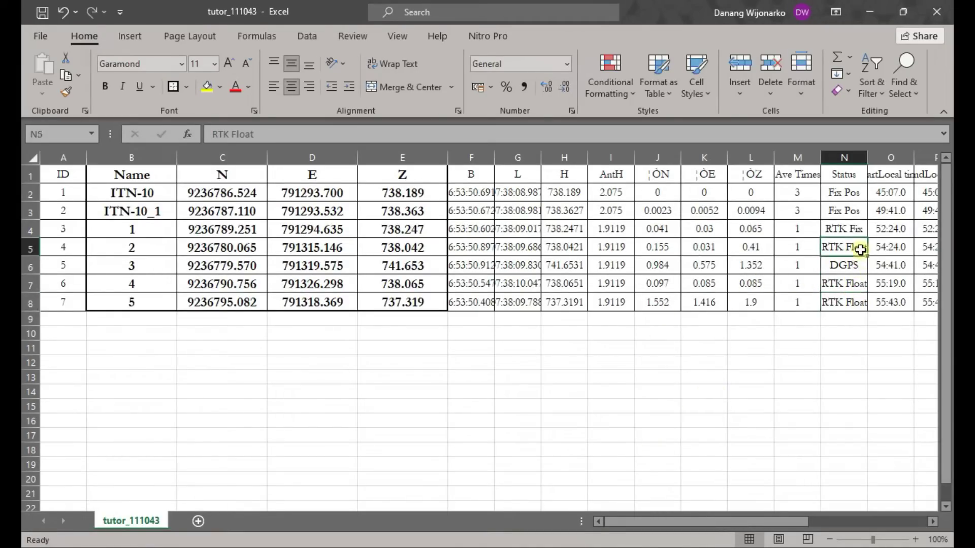
pyautogui.click(858, 232)
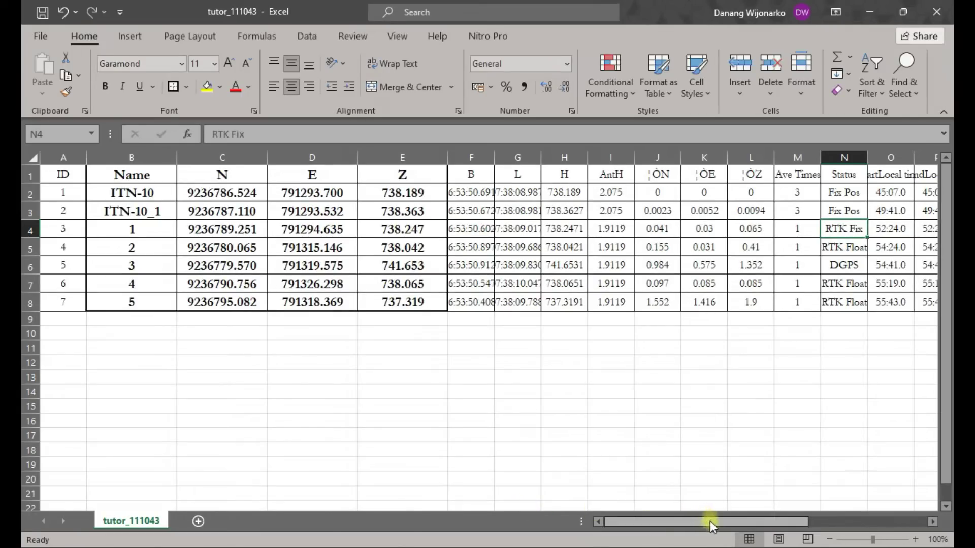
pyautogui.click(850, 250)
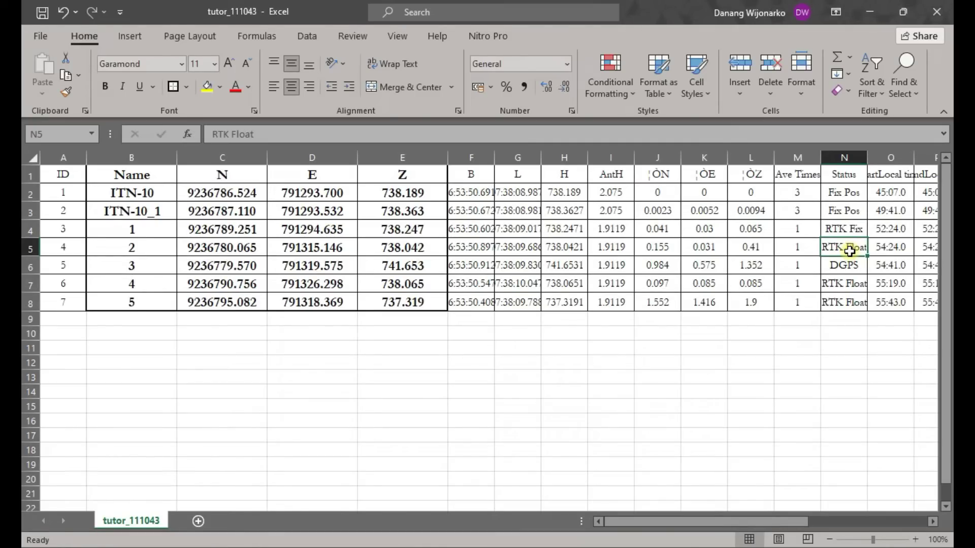
# Examine the columns beyond Status, especially the Desc entries in S2:S8, and check point 3's status in N6
pyautogui.press('Right')
pyautogui.press('Right')
pyautogui.press('Right')
pyautogui.press('Right')
pyautogui.press('Right')
pyautogui.press('Right')
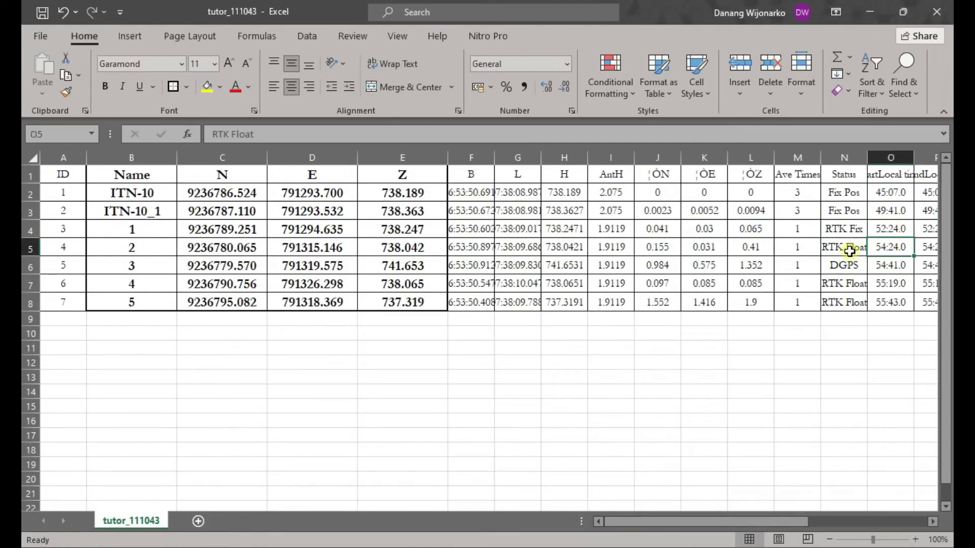
pyautogui.press('Right')
pyautogui.press('Right')
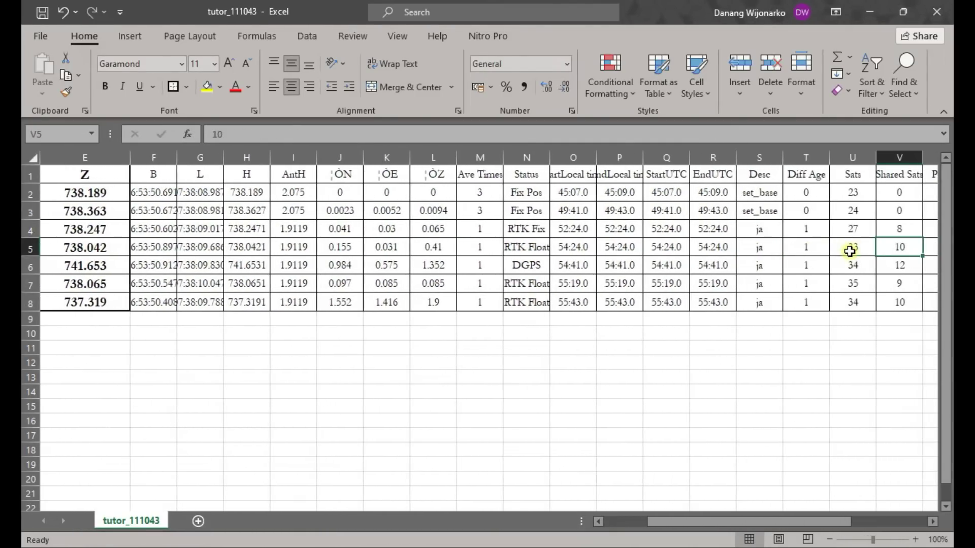
pyautogui.click(762, 248)
pyautogui.moveTo(785, 257); pyautogui.dragTo(769, 240)
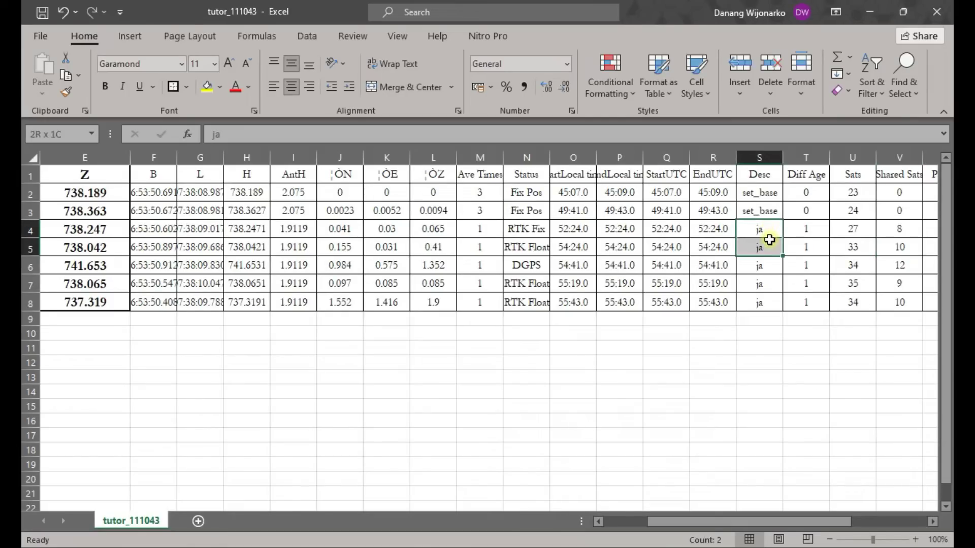
pyautogui.moveTo(767, 192); pyautogui.dragTo(774, 307)
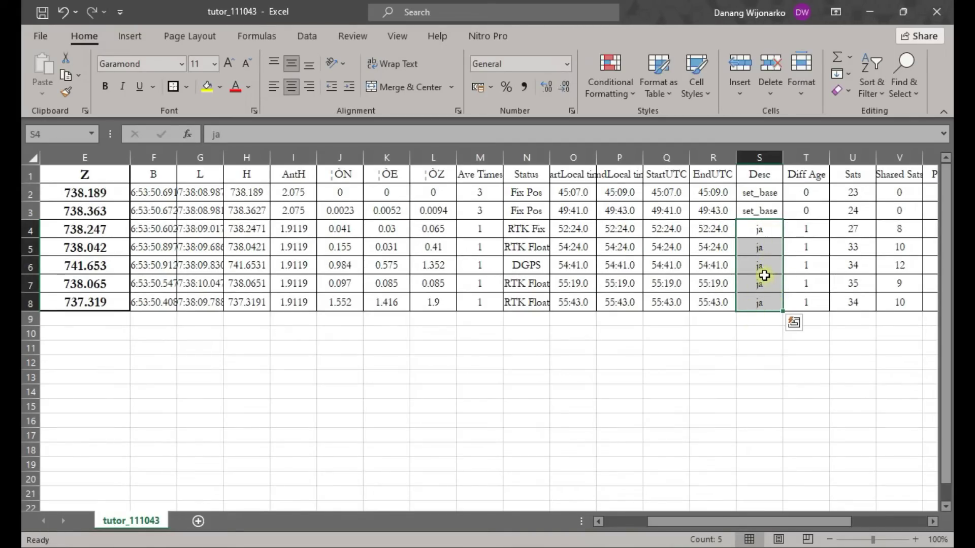
pyautogui.click(531, 267)
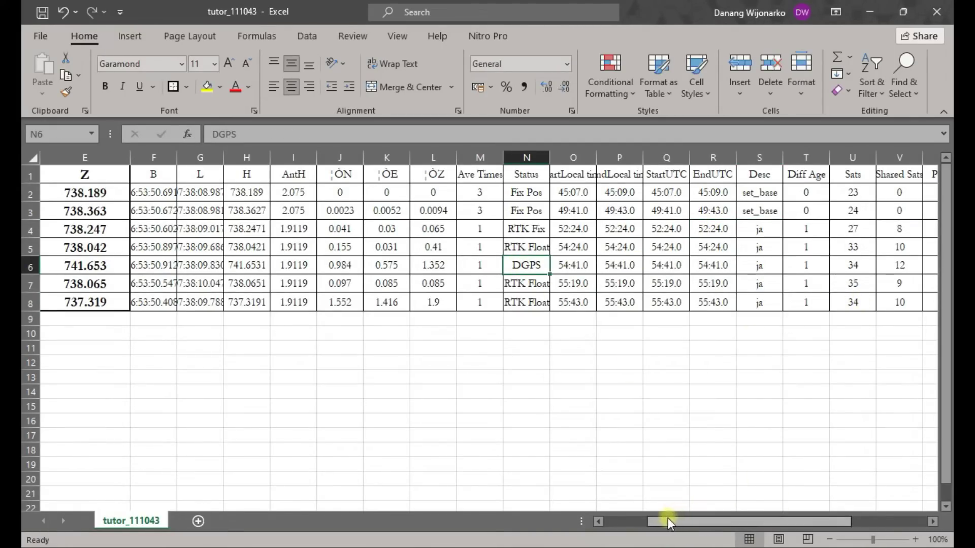
# Recheck individual N, E and Z values in columns C to E and highlight the formatted table in B1:E8 for review
pyautogui.moveTo(668, 521); pyautogui.dragTo(624, 521)
pyautogui.click(239, 230)
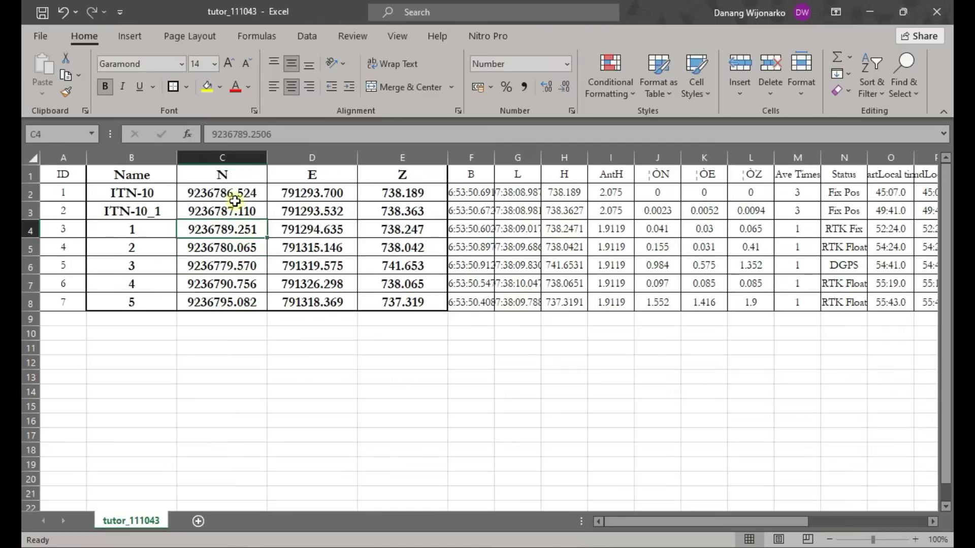
pyautogui.click(414, 196)
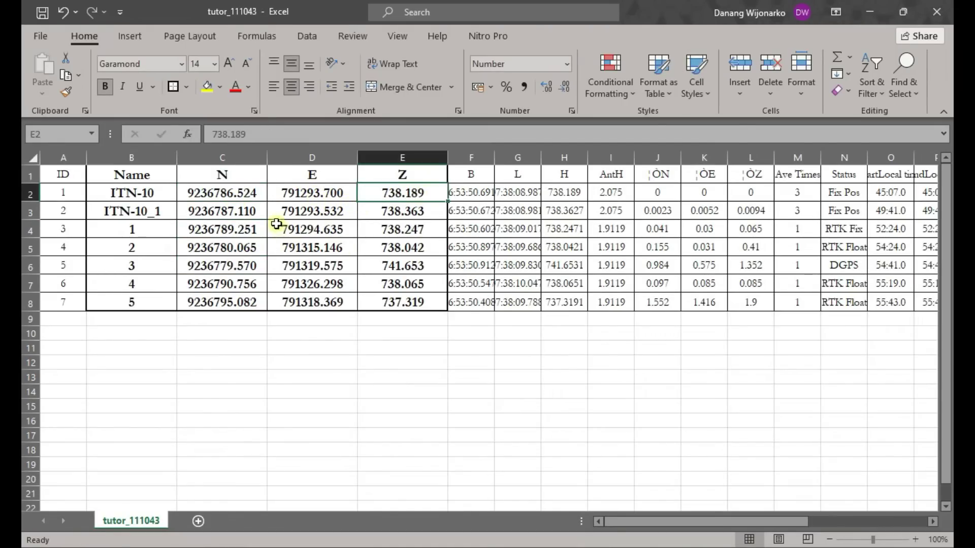
pyautogui.click(331, 266)
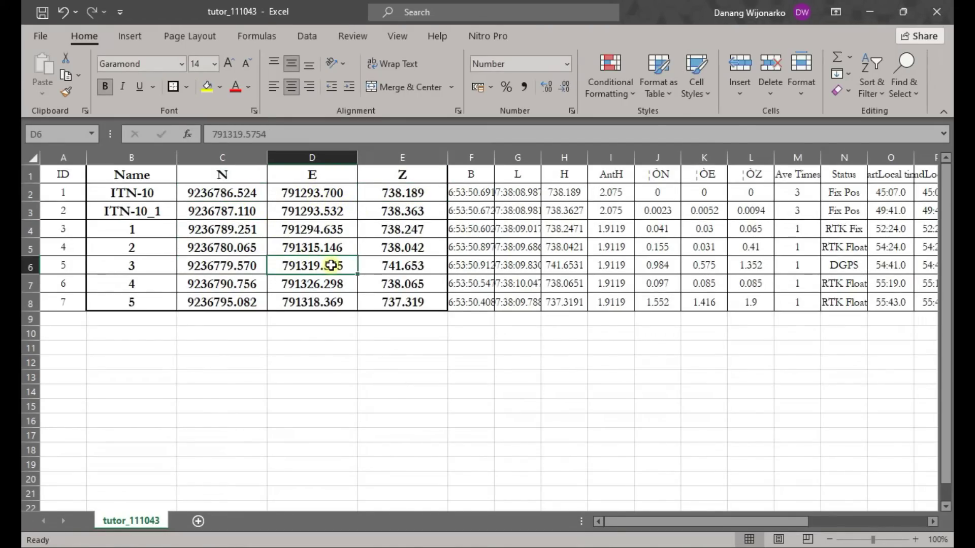
pyautogui.click(390, 251)
pyautogui.click(293, 230)
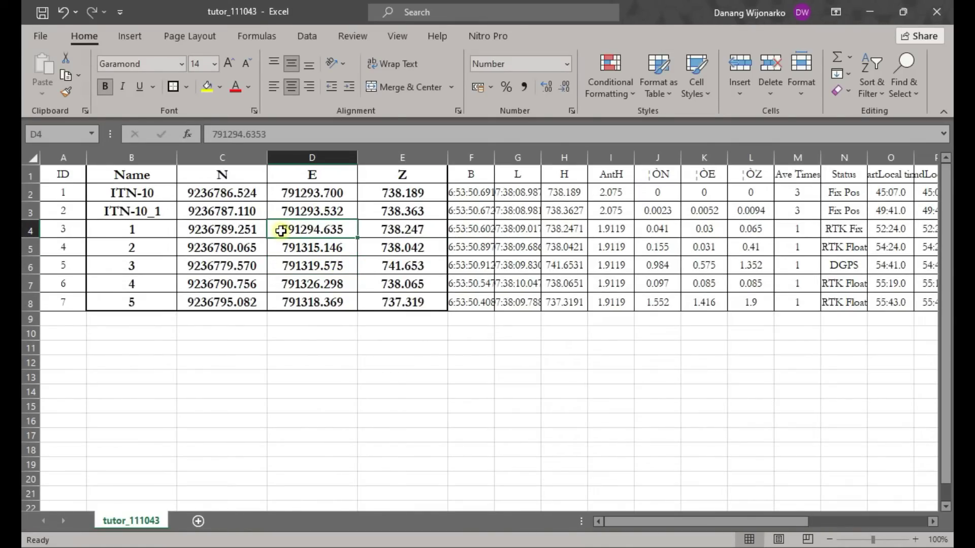
pyautogui.click(244, 254)
pyautogui.click(229, 227)
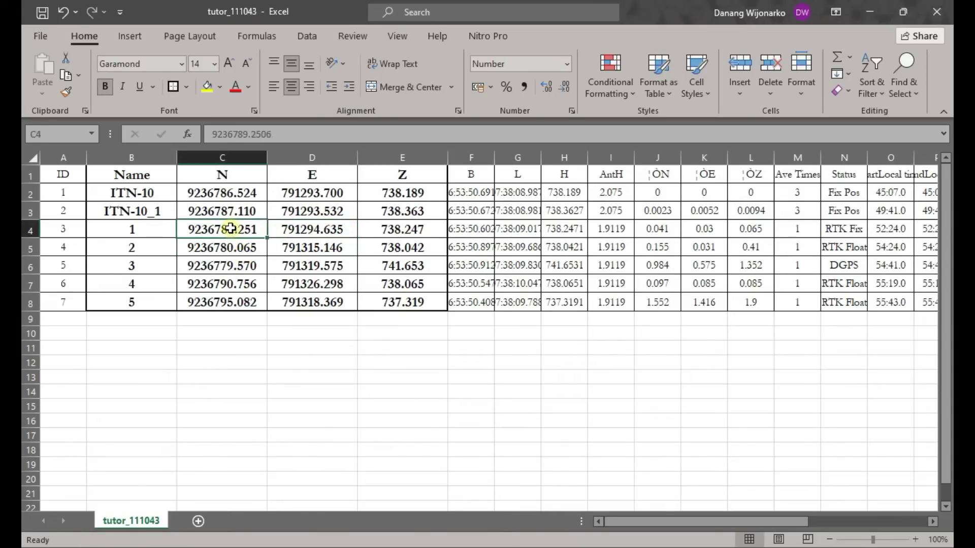
pyautogui.click(348, 310)
pyautogui.click(274, 347)
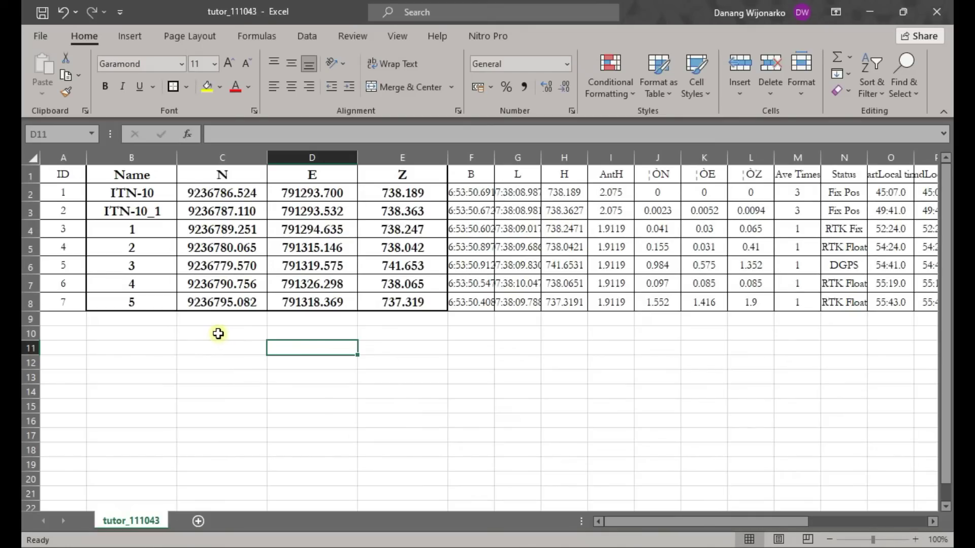
pyautogui.click(257, 333)
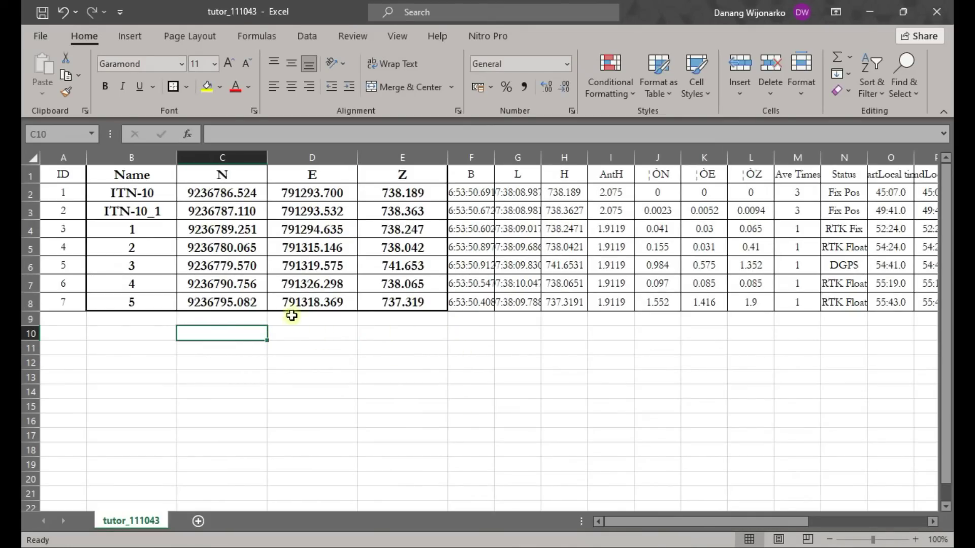
pyautogui.moveTo(162, 175); pyautogui.dragTo(416, 298)
pyautogui.click(516, 365)
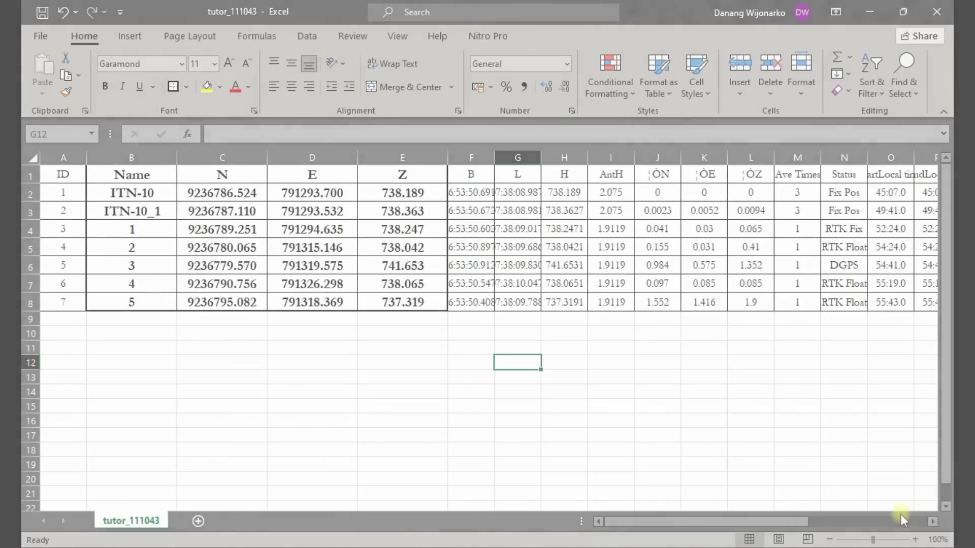